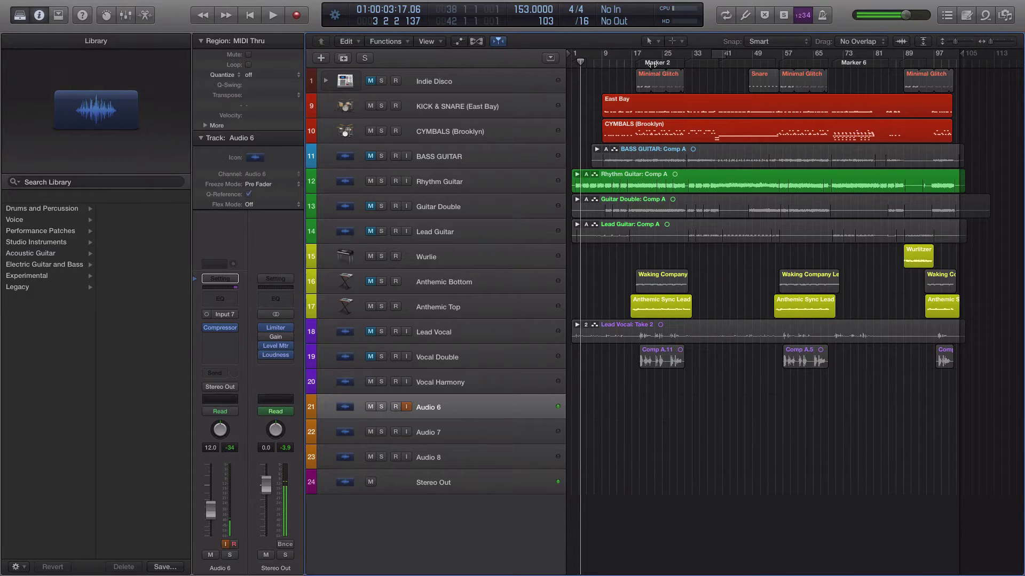
Play the song from Marker 2 at bar 22, then stop playback.
left_click(653, 63)
key("space")
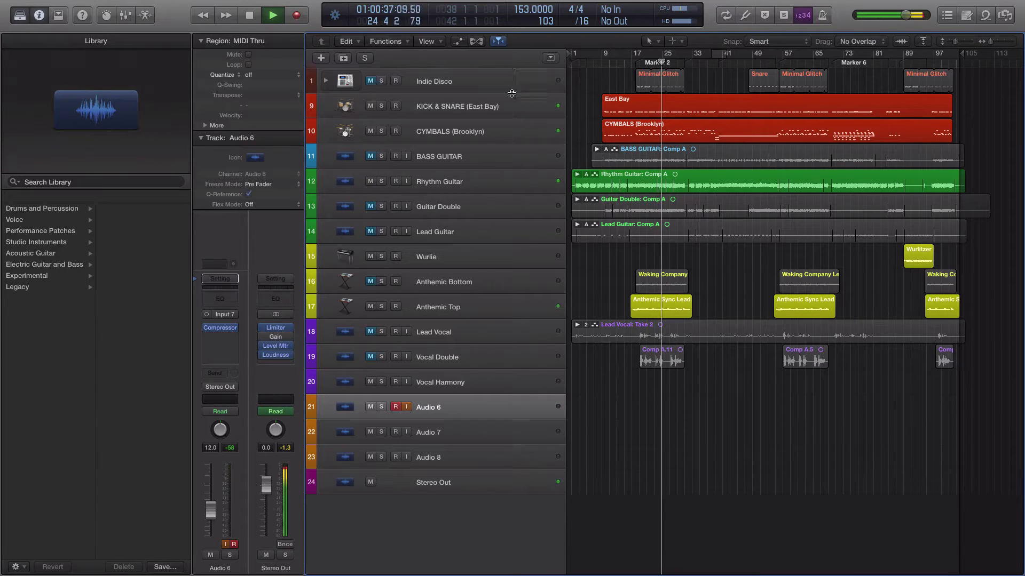
key("space")
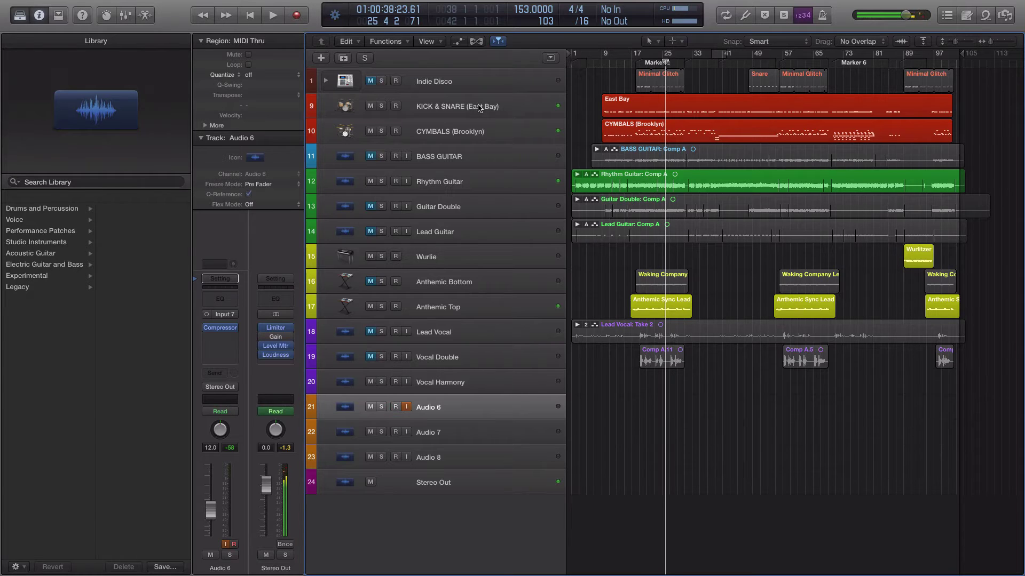
Select Kick & Snare, Cymbals, Rhythm Guitar, Anthemic Top, Lead Vocal and Vocal Double in turn.
left_click(455, 106)
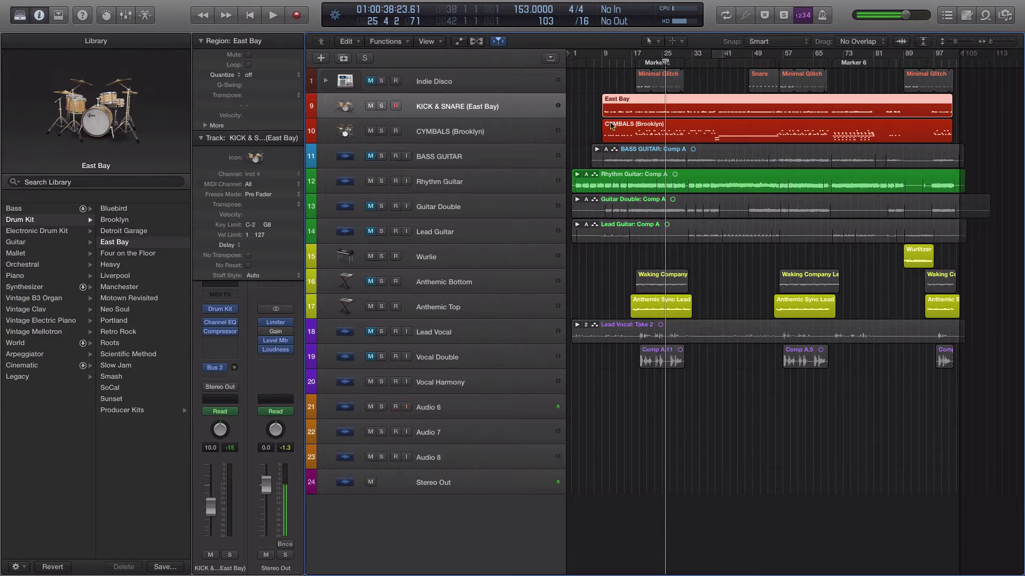
left_click(446, 131)
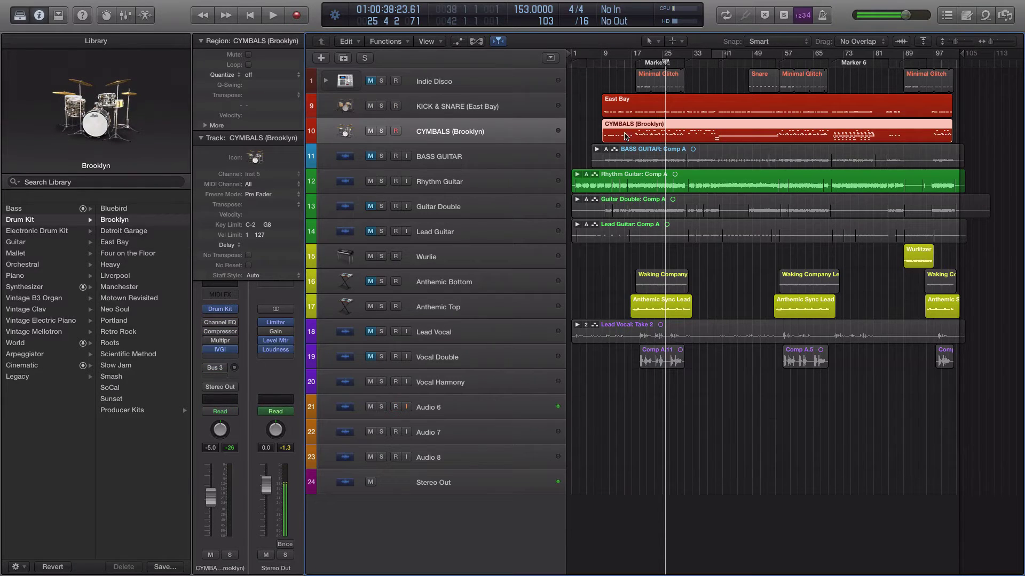
left_click(465, 181)
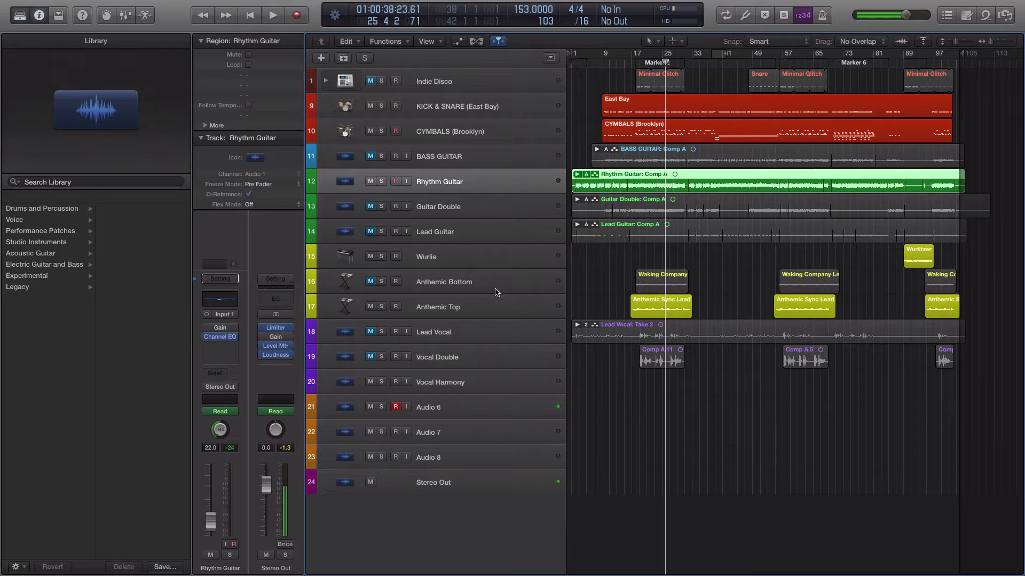
left_click(444, 304)
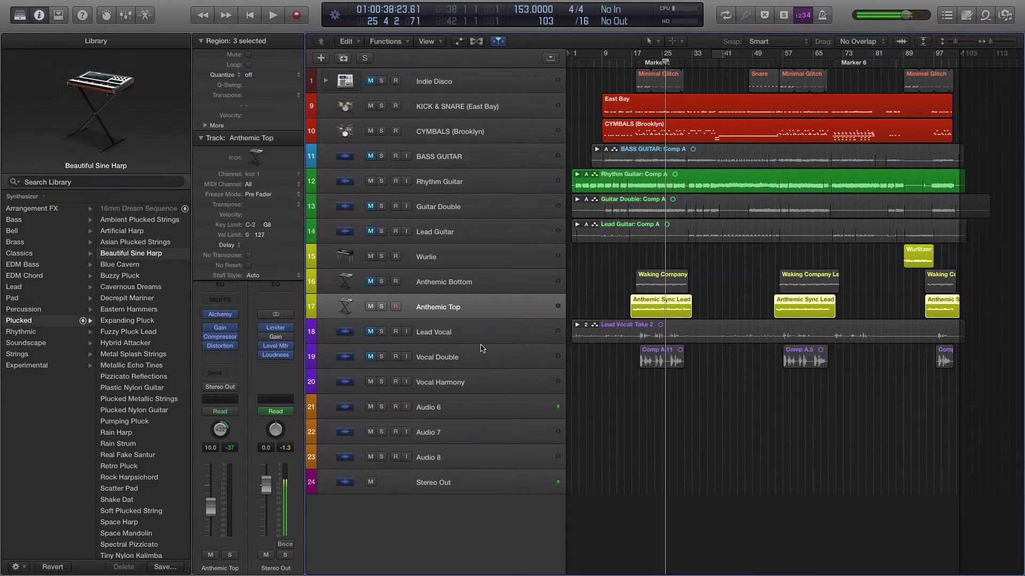
left_click(437, 335)
left_click(429, 360)
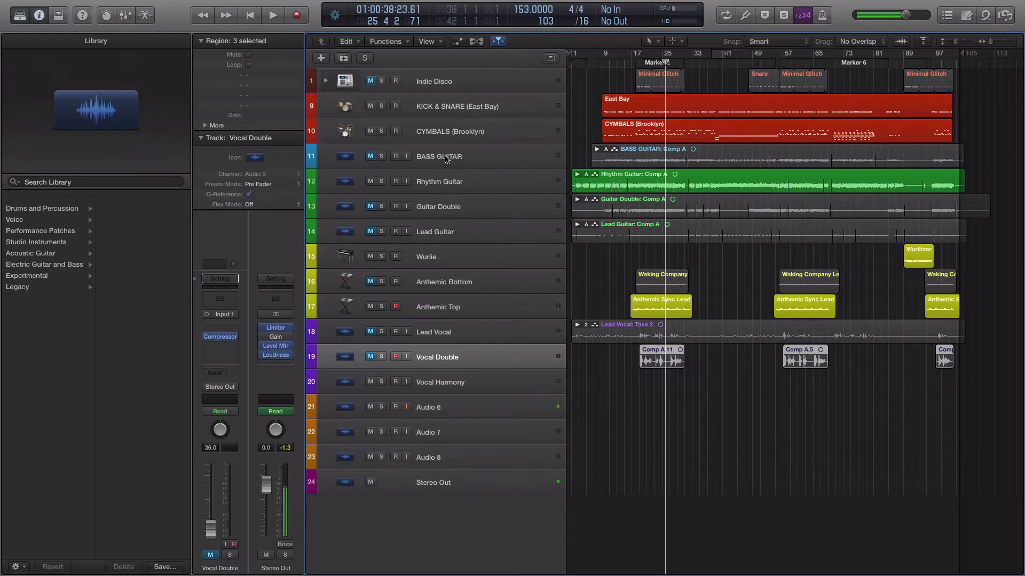
Unmute BASS GUITAR, audition it soloed during playback, then unsolo and stop.
left_click(371, 157)
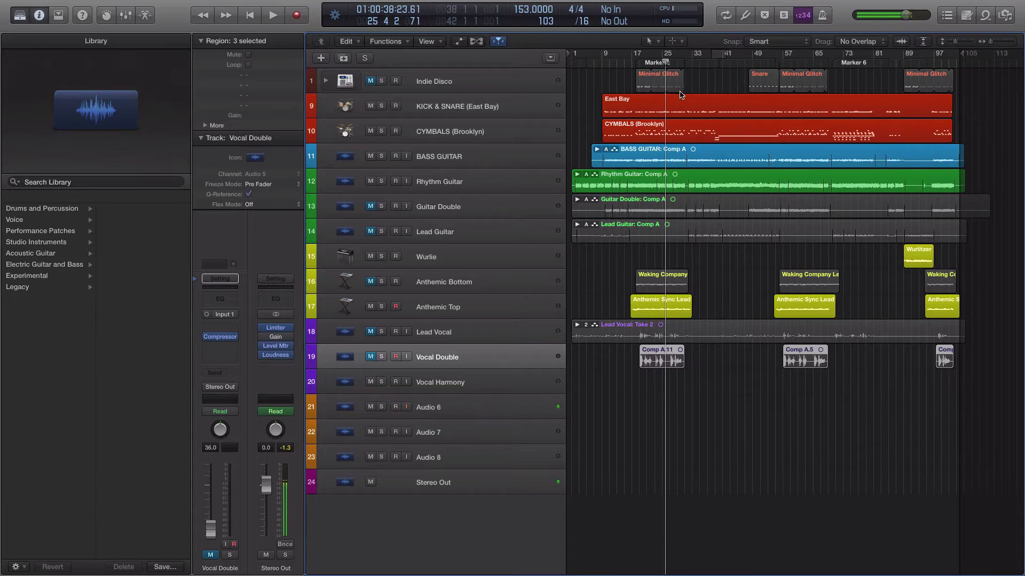
key("space")
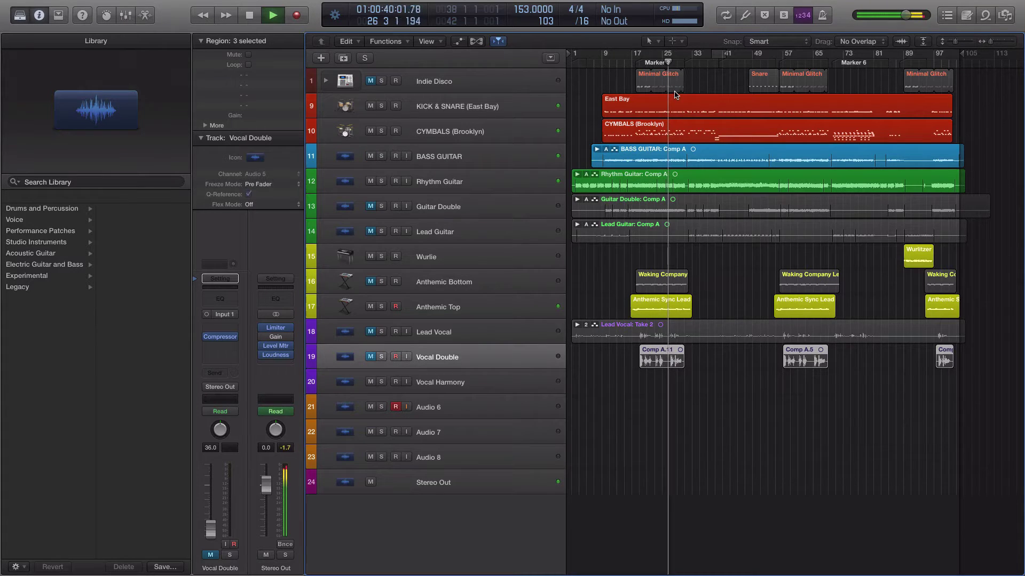
left_click(452, 156)
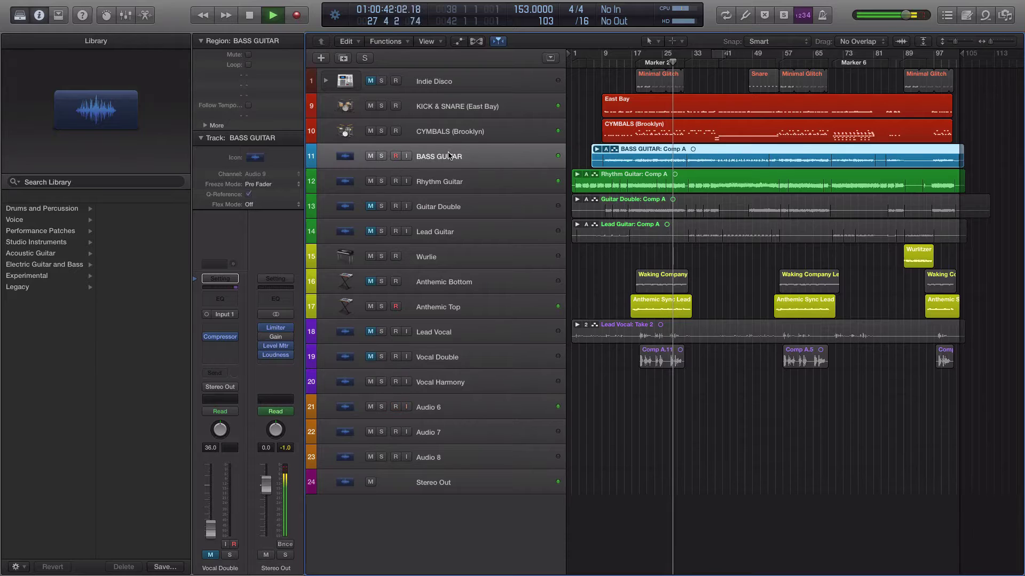
key("s")
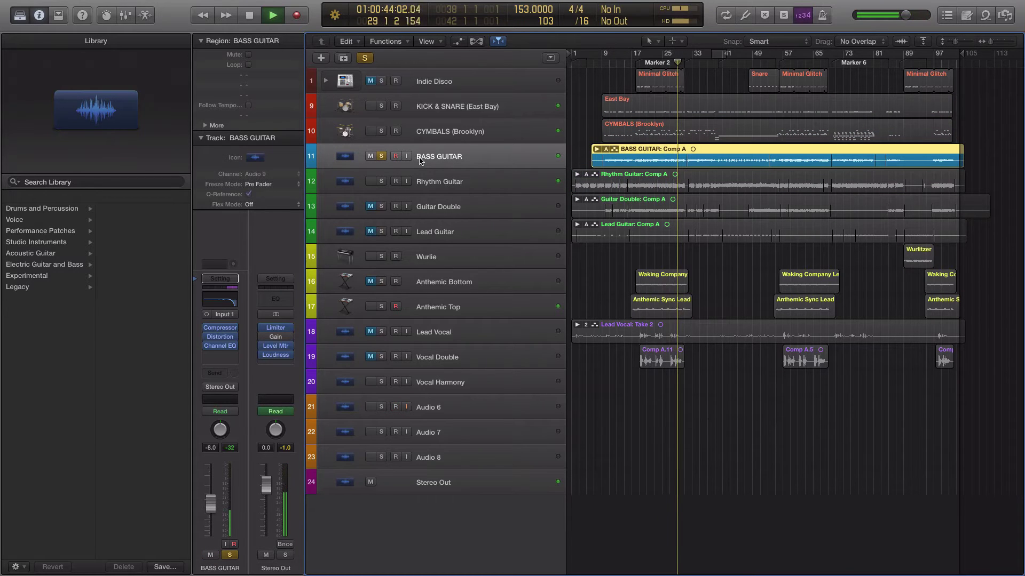
key("s")
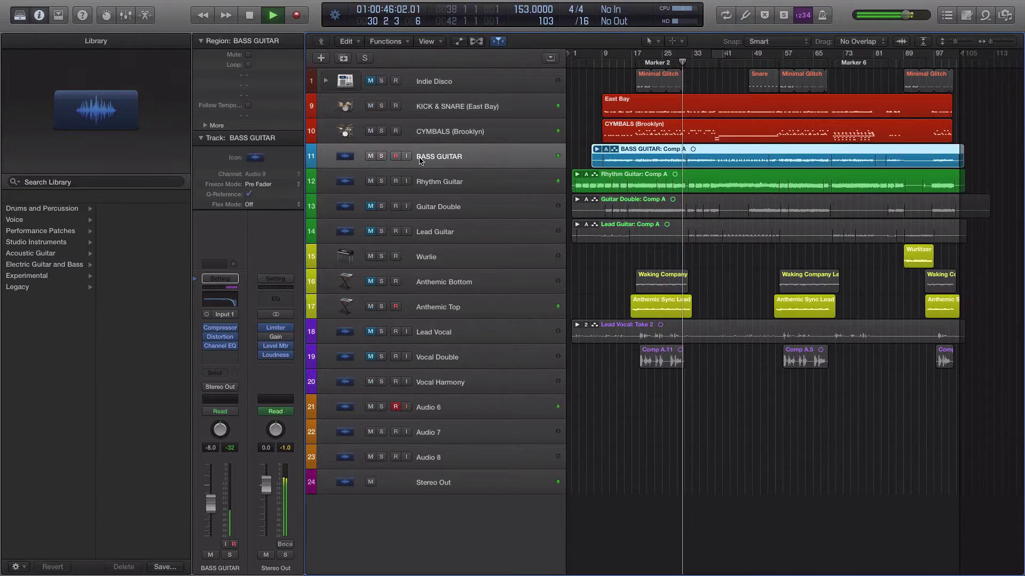
key("space")
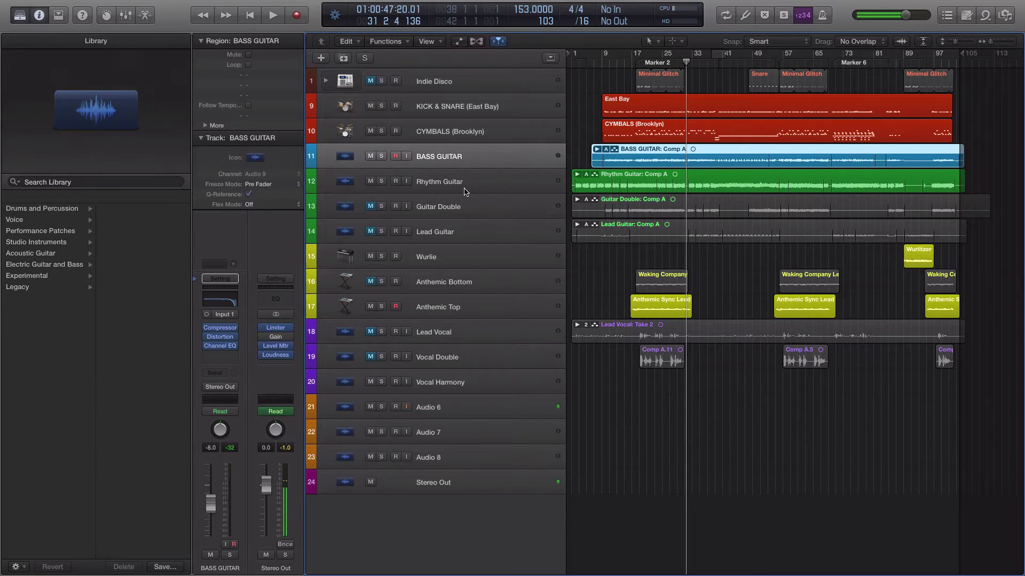
left_click(446, 181)
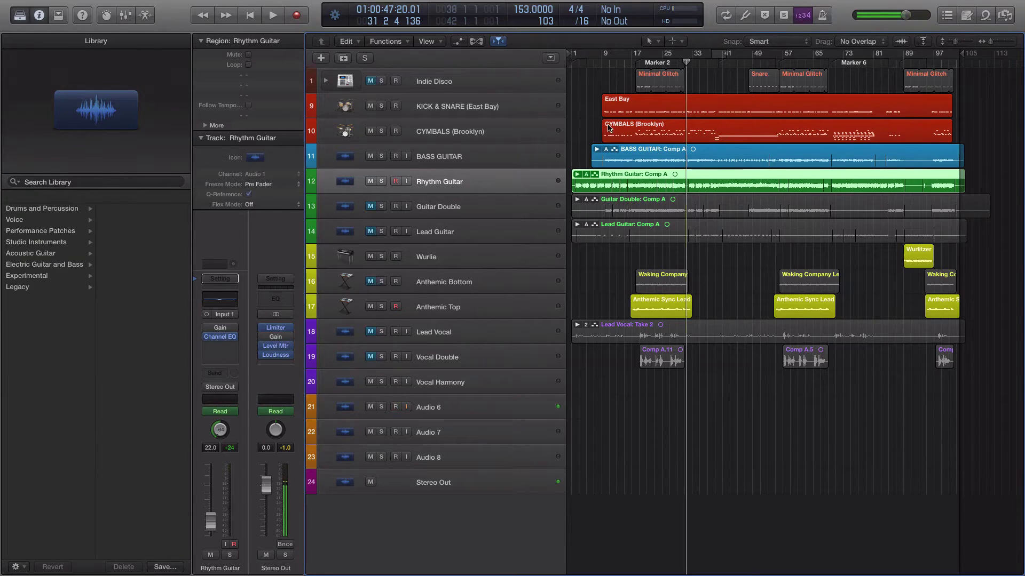
key("s")
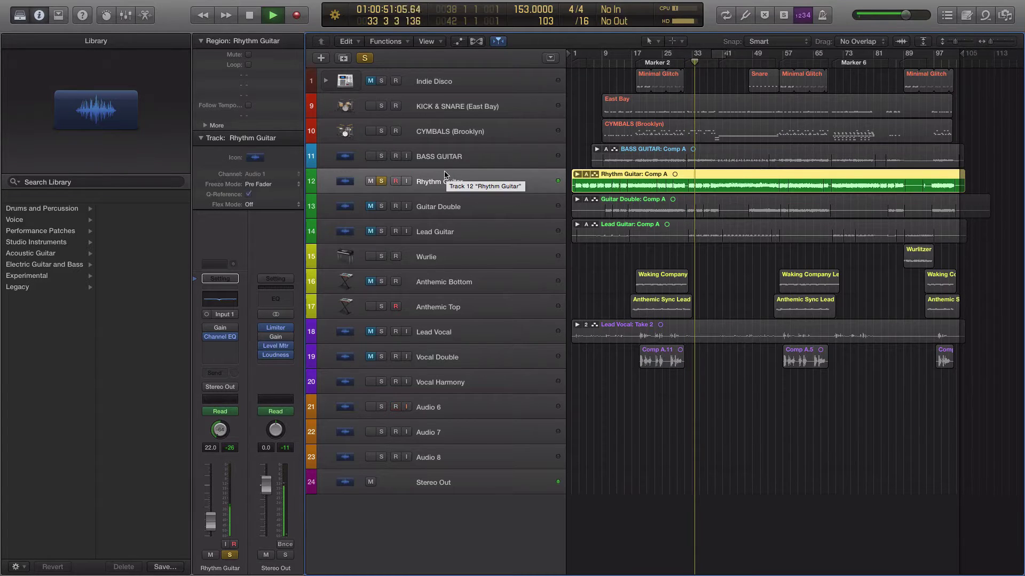
key("space")
left_click(381, 182)
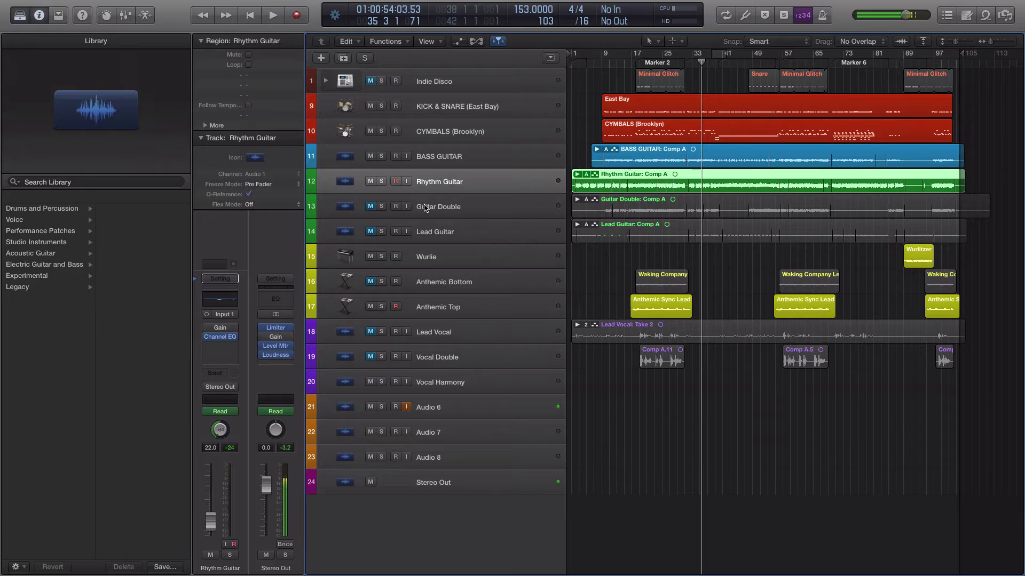
left_click(457, 207)
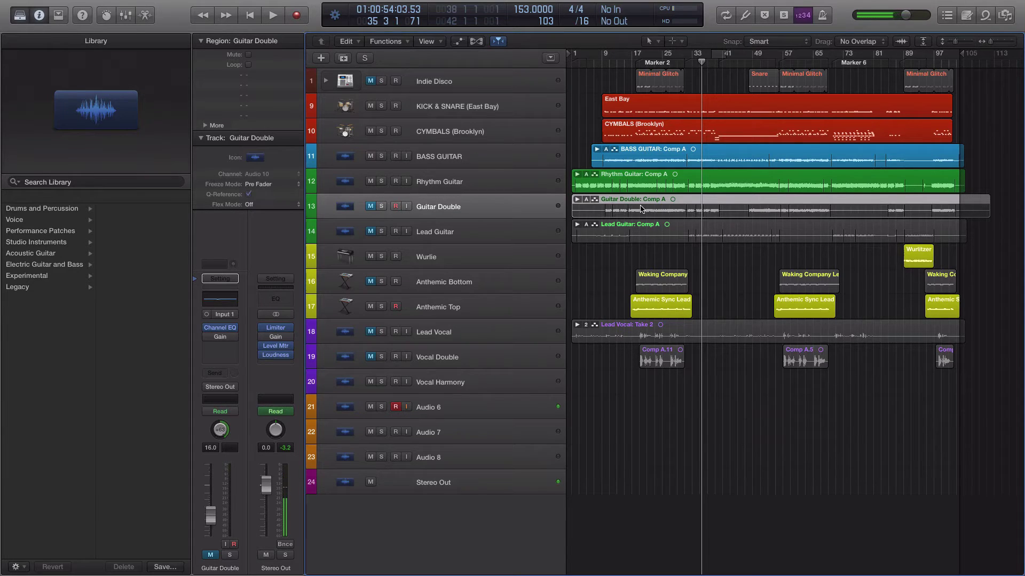
Record-arm and unmute Guitar Double, then play it soloed with Rhythm Guitar.
left_click(390, 205)
left_click(371, 205)
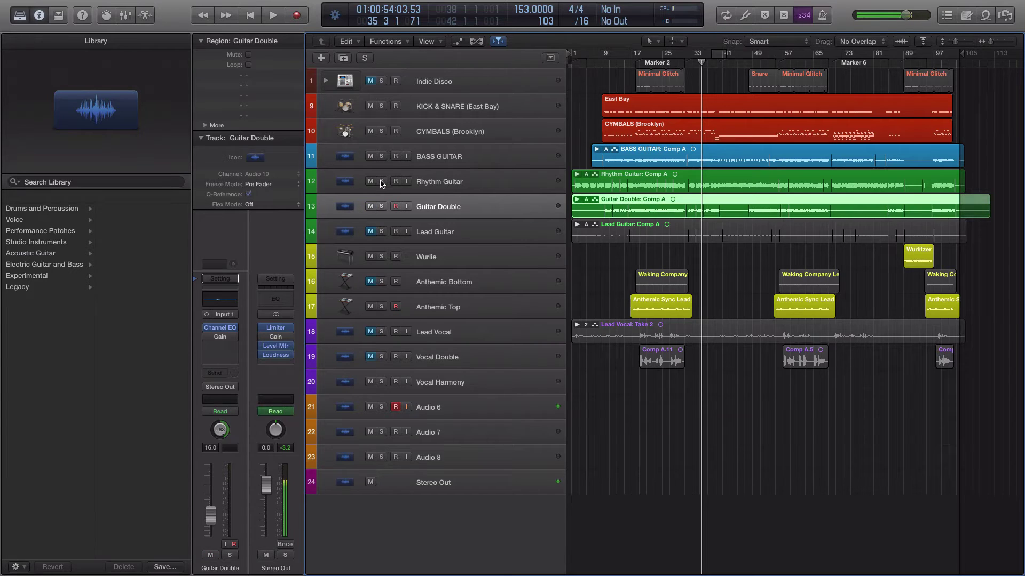
left_click(381, 181)
left_click(381, 206)
key("space")
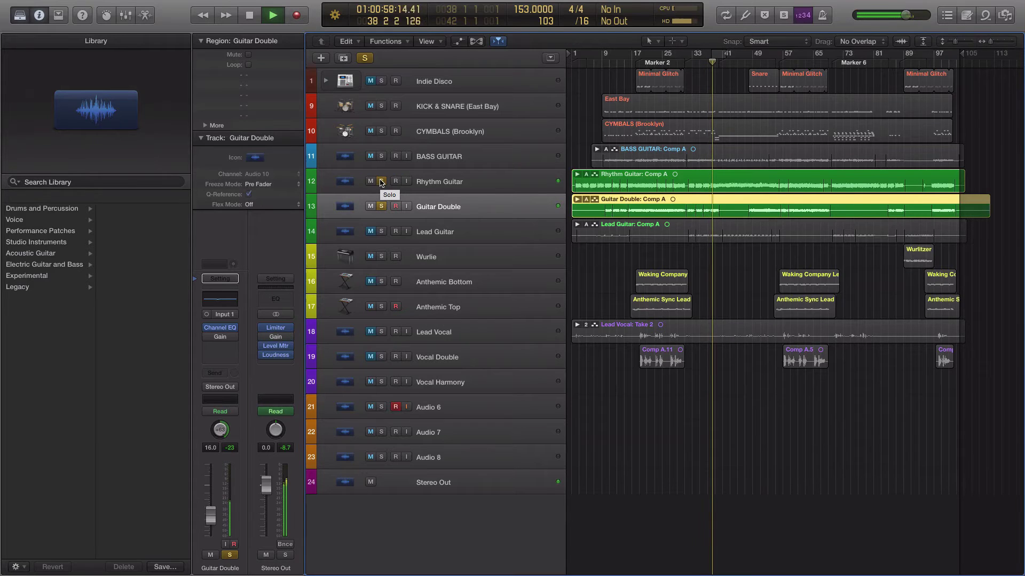
Unsolo both guitars, jump the playhead back to bar 24, and stop playback.
left_click(381, 181)
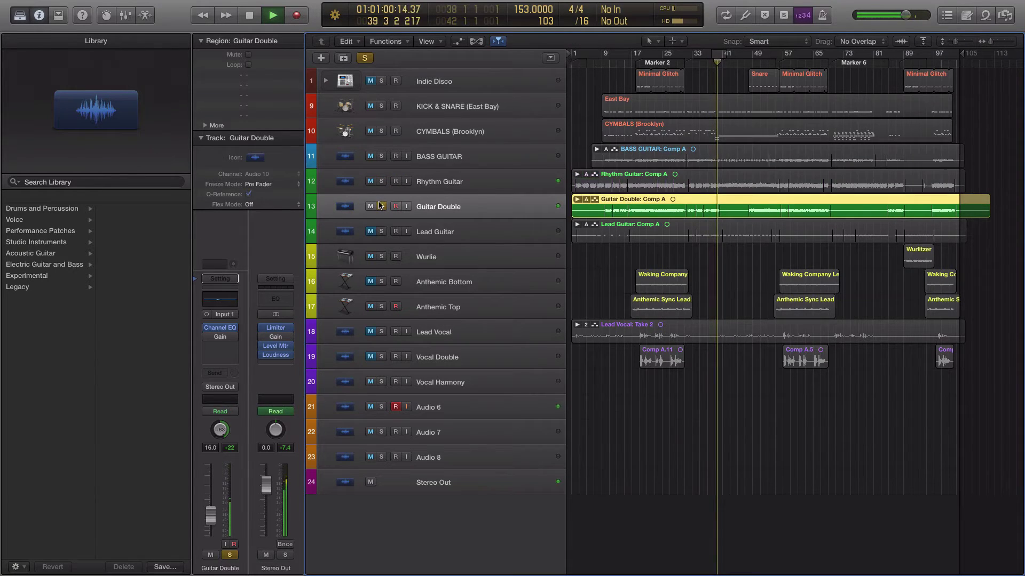
left_click(381, 205)
left_click(659, 57)
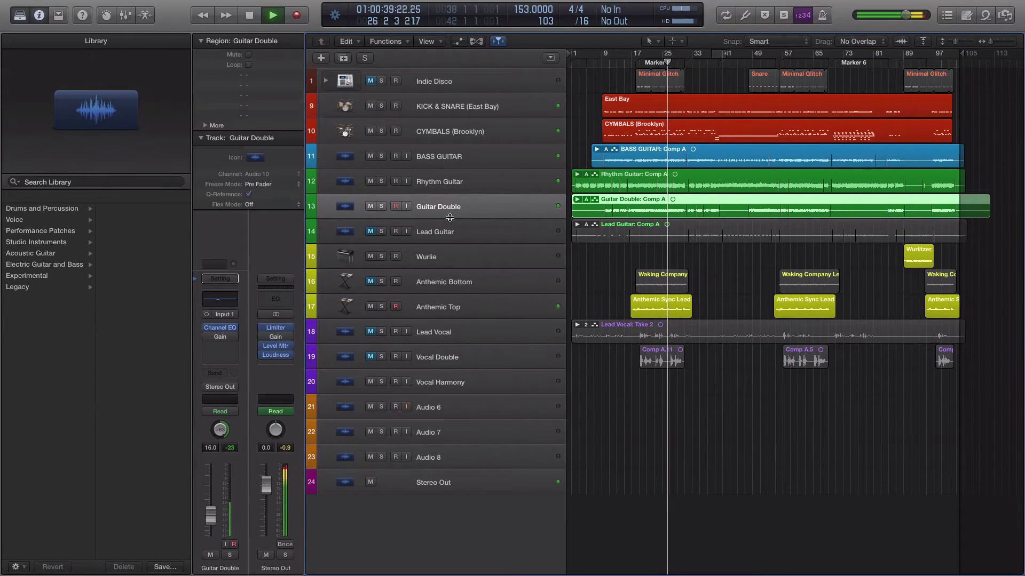
key("space")
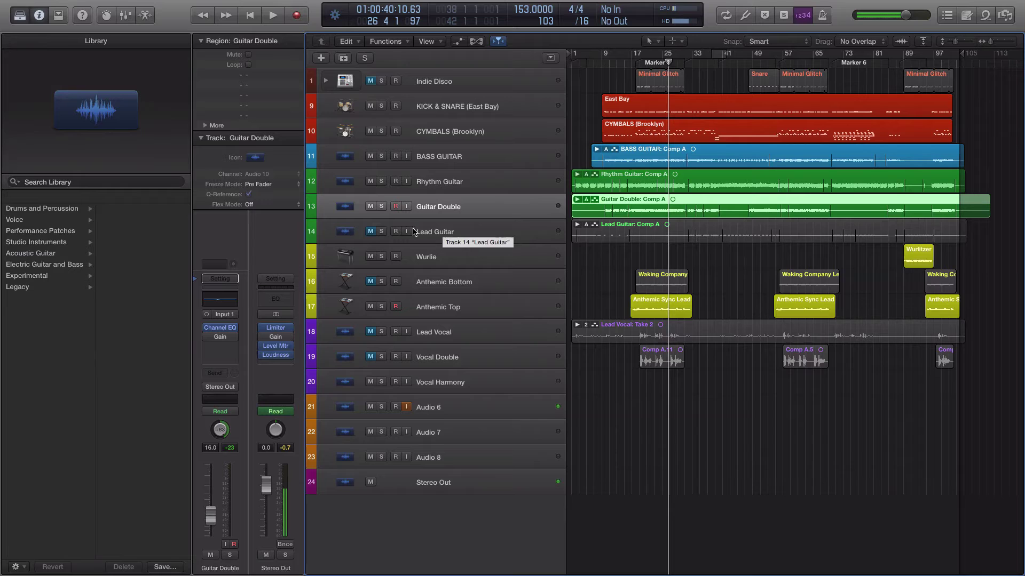
Unmute Lead Guitar and play from bar 9, then jump ahead to bar 33.
left_click(370, 232)
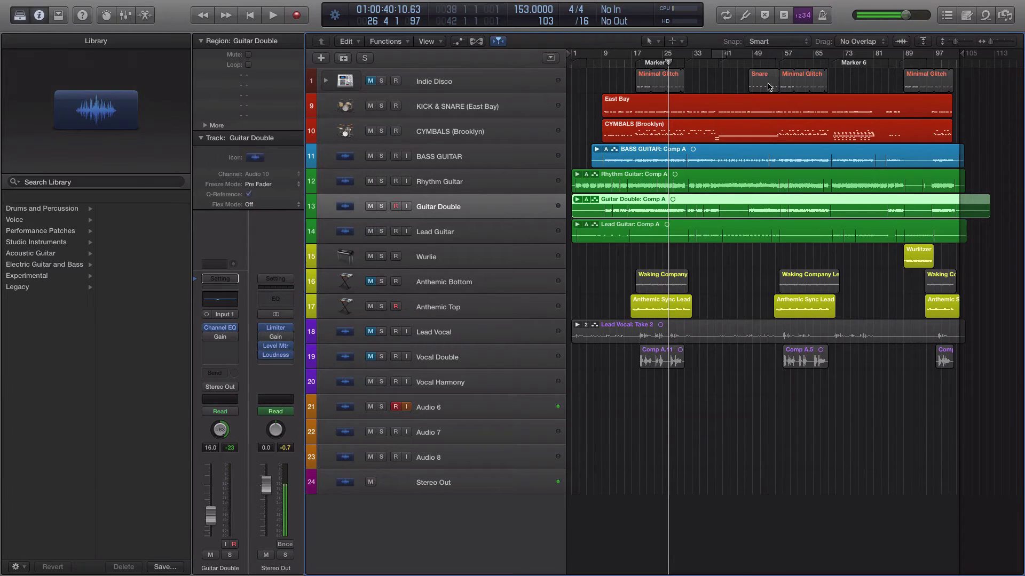
left_click(606, 53)
key("space")
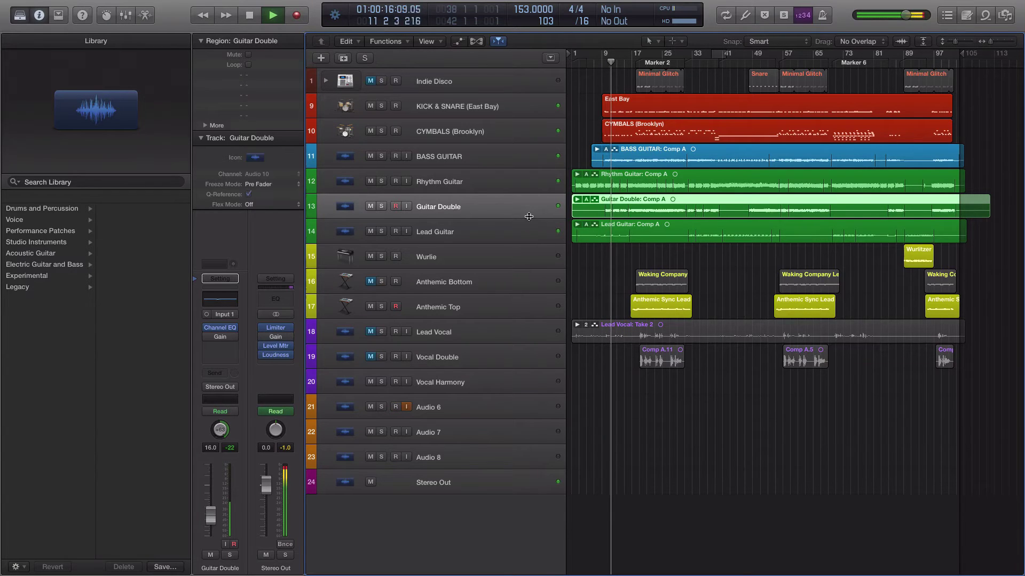
left_click(695, 61)
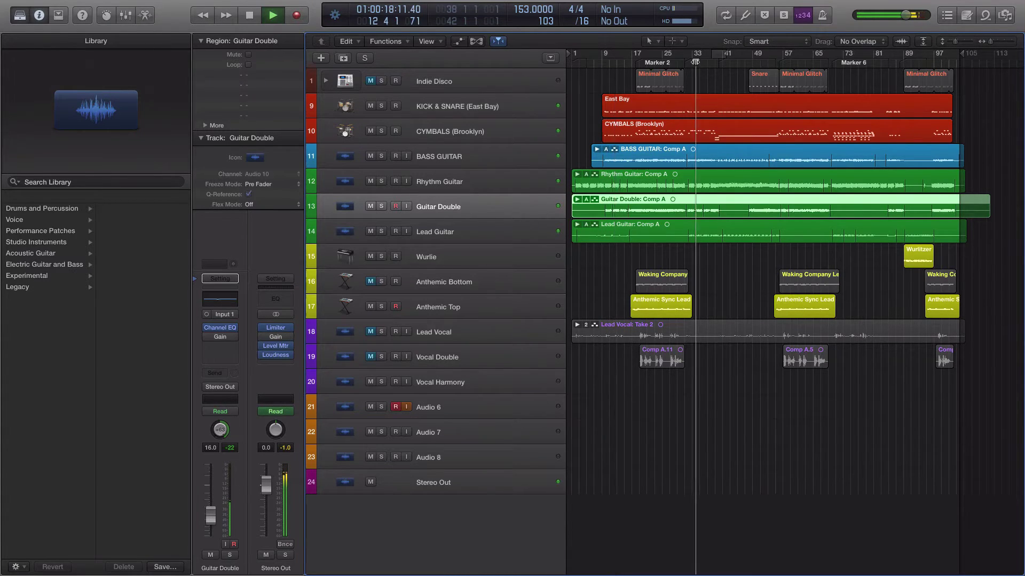
Toggle the Lead Guitar solo on and off, stop playback, and leave it unsoloed.
left_click(381, 232)
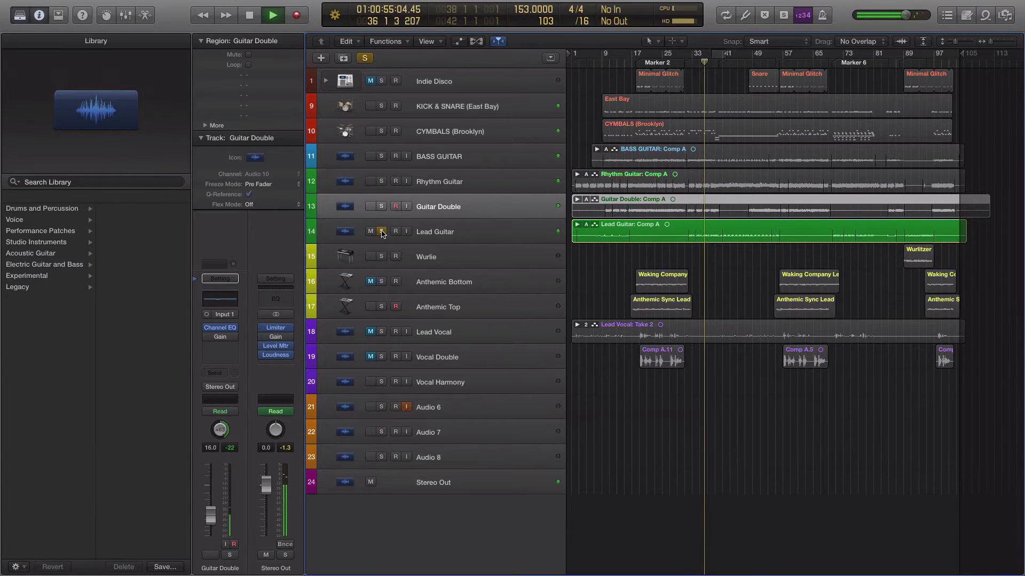
left_click(381, 231)
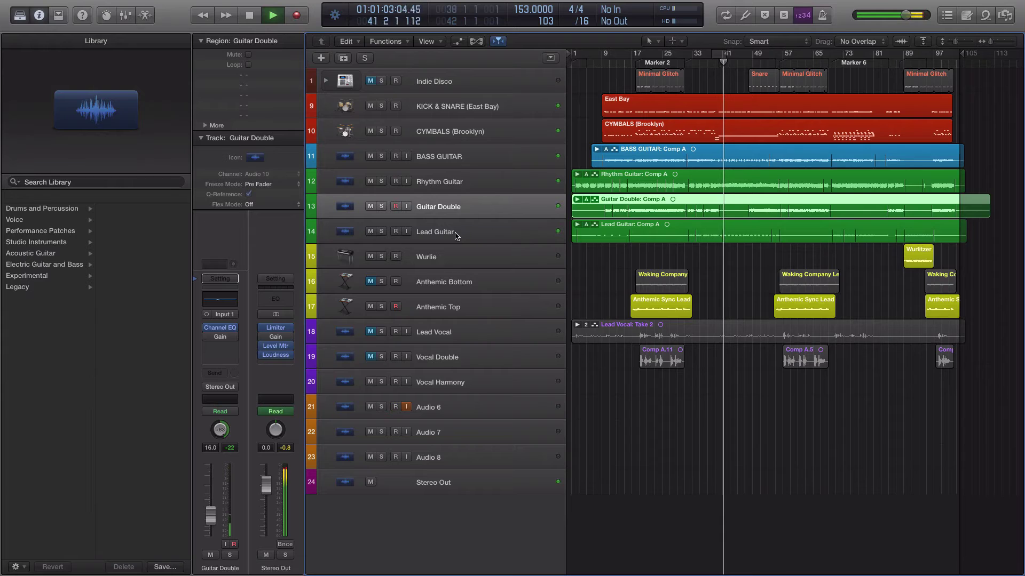
left_click(382, 232)
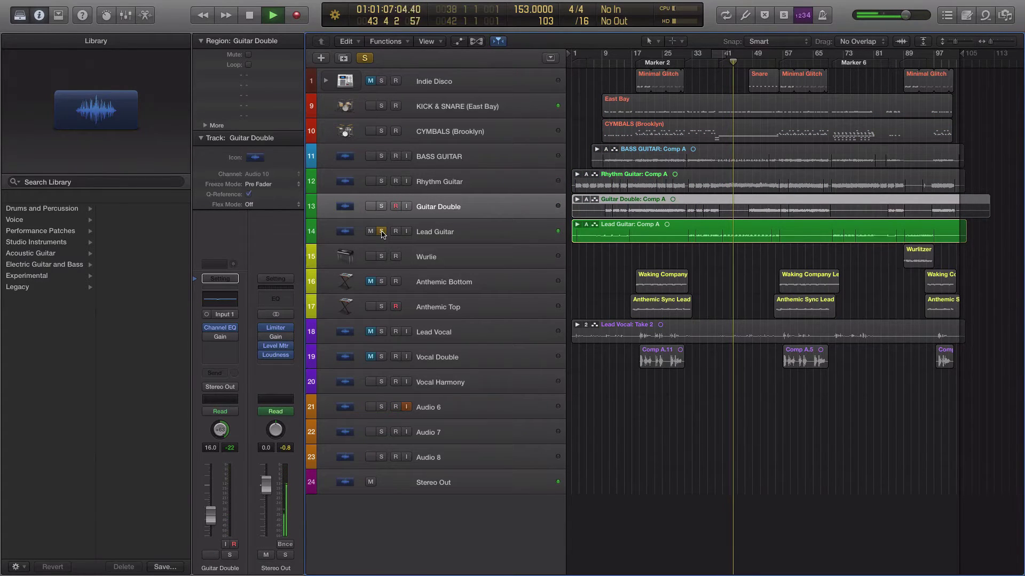
key("space")
left_click(381, 231)
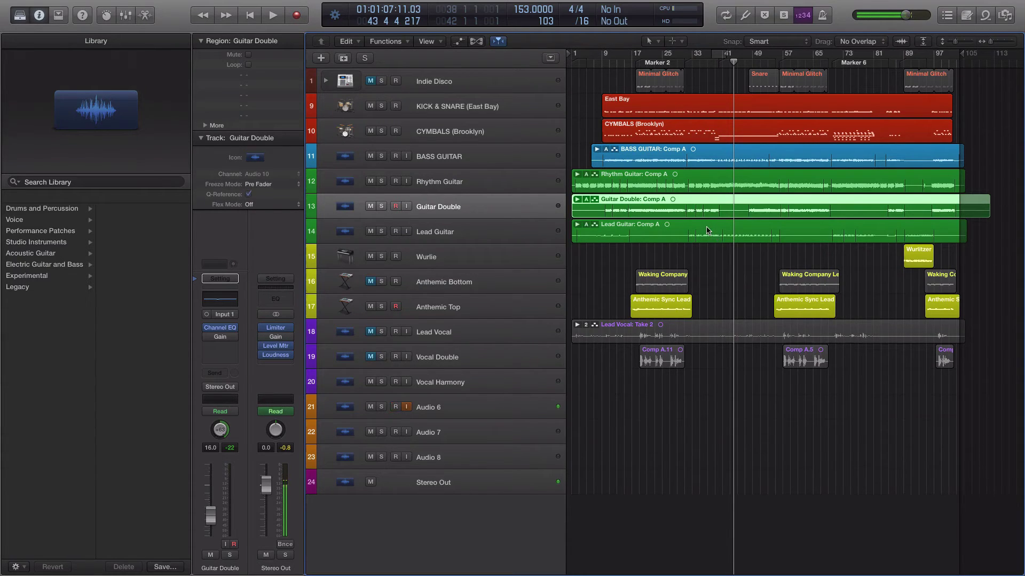
Select Rhythm Guitar, then BASS GUITAR, and place the playhead at Marker 2, bar 19.
left_click(436, 187)
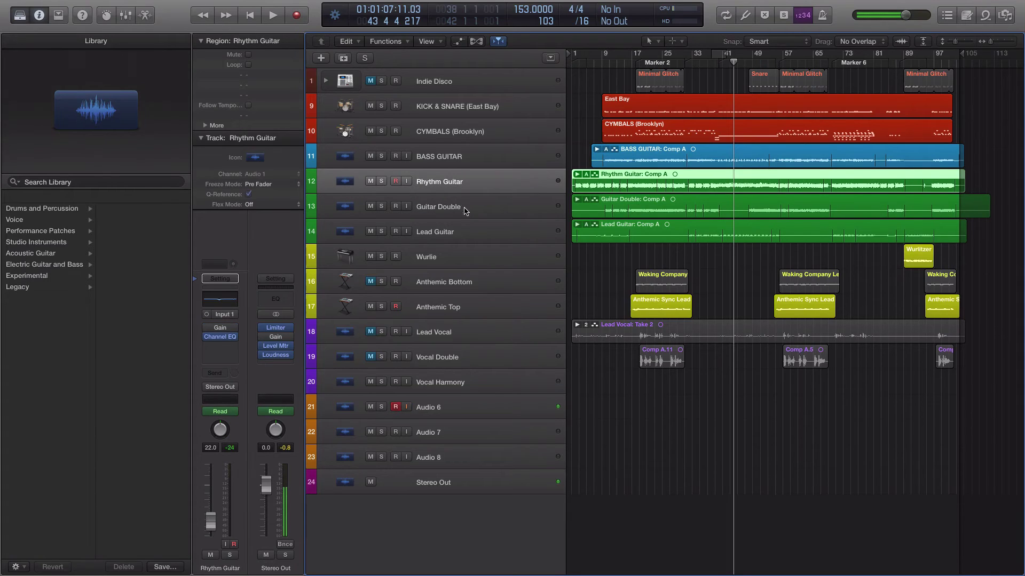
left_click(454, 162)
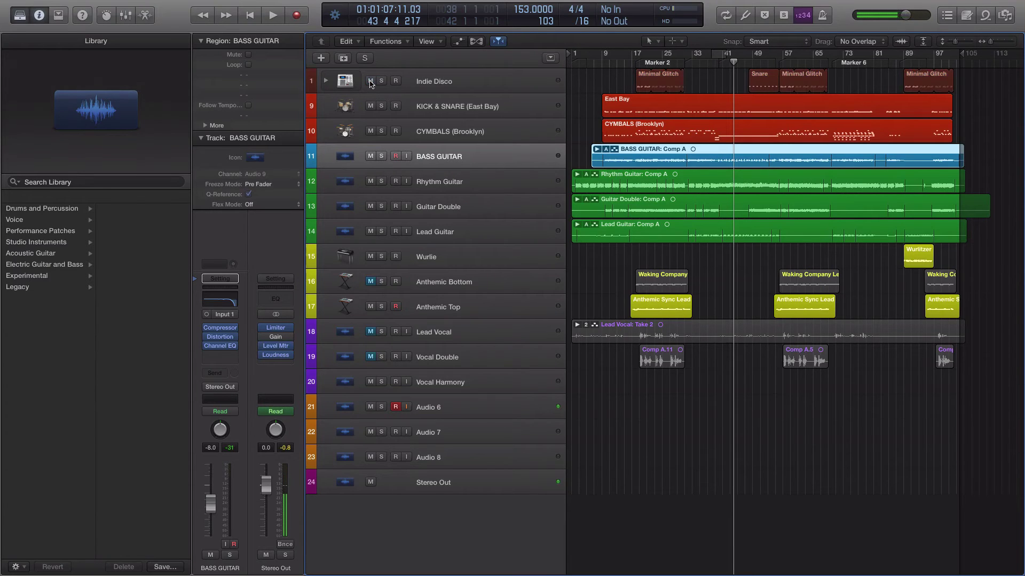
left_click(638, 63)
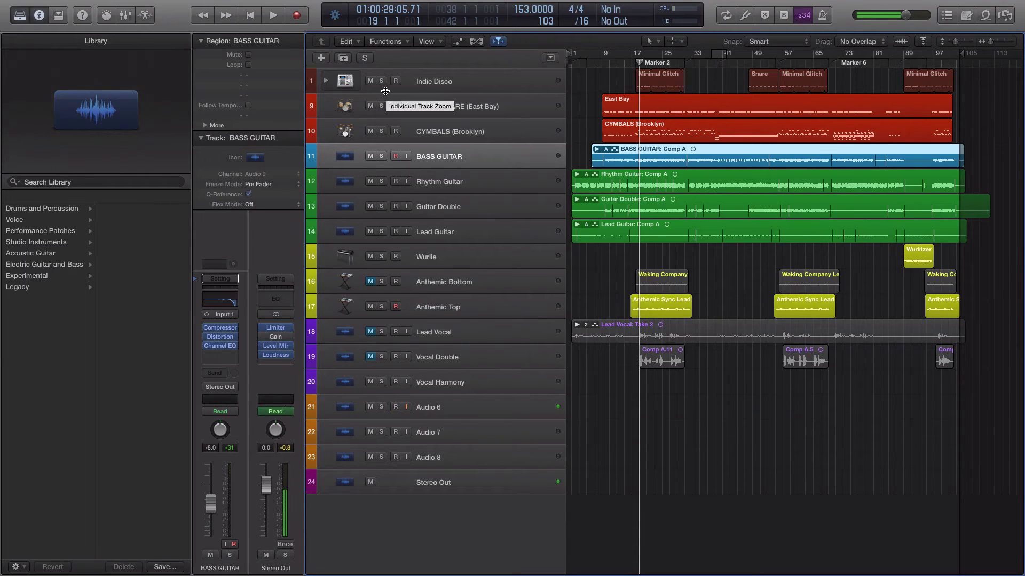
key("space")
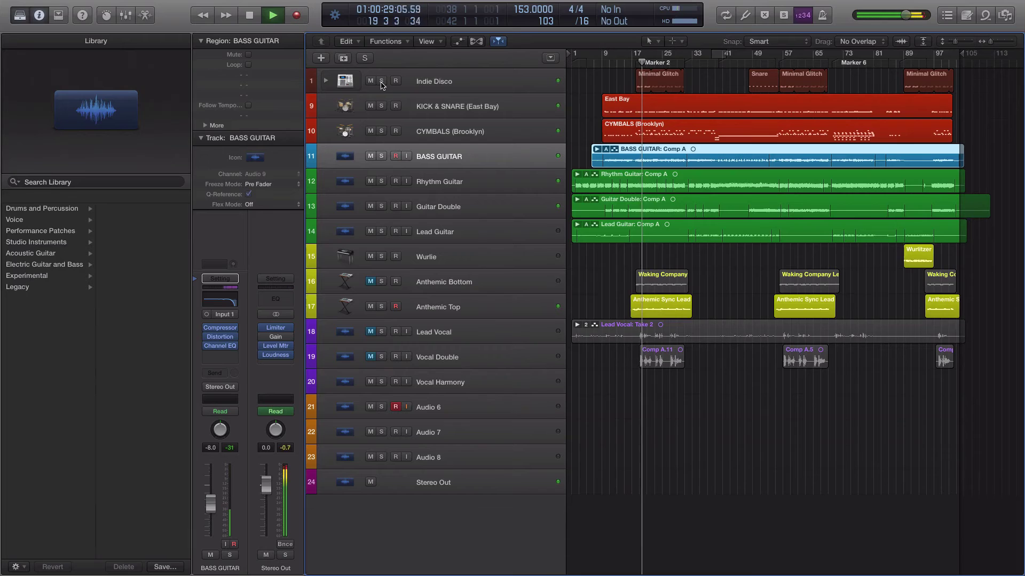
left_click(382, 81)
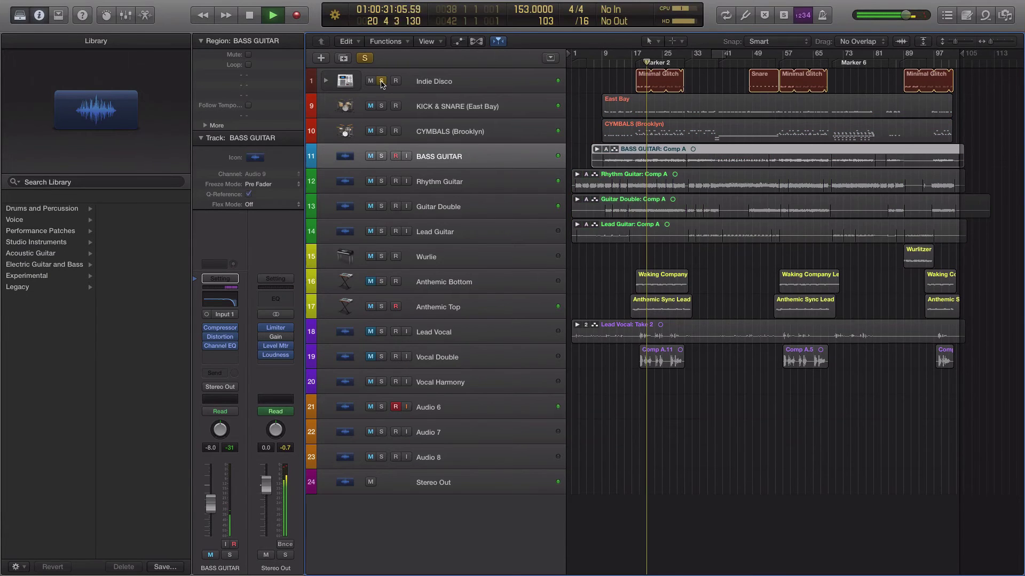
left_click(382, 81)
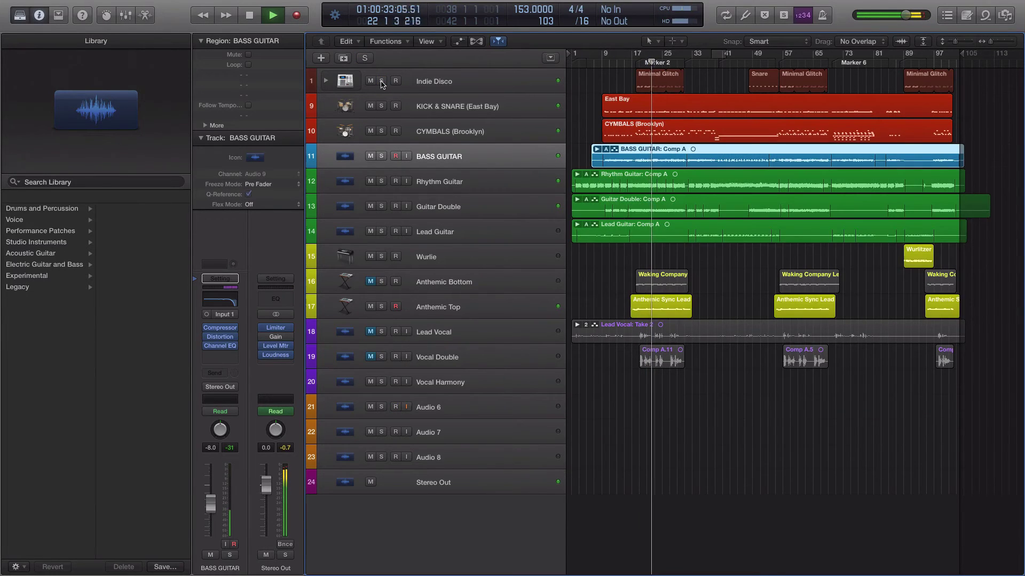
left_click(381, 81)
left_click(382, 106)
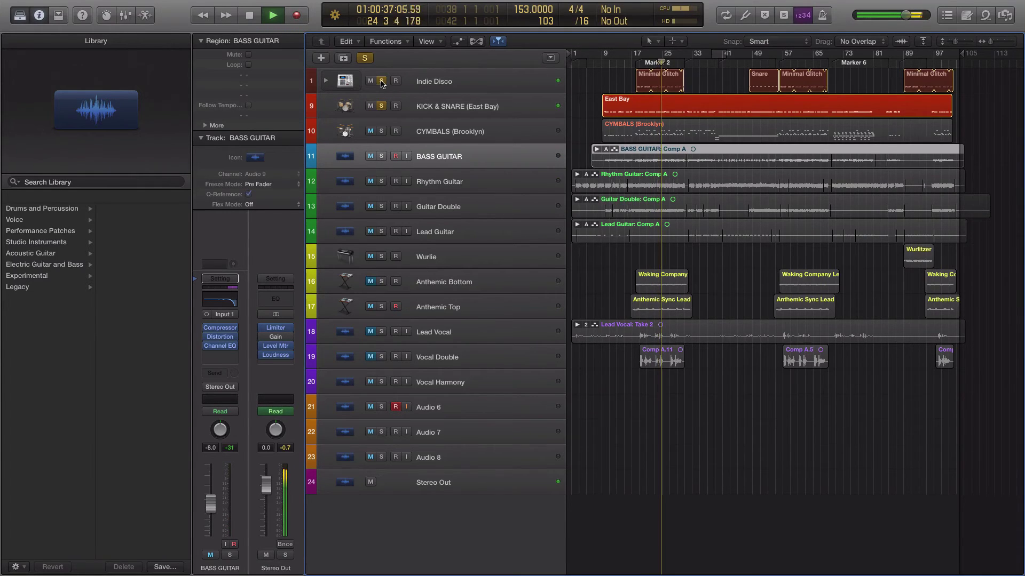
left_click(381, 80)
left_click(382, 105)
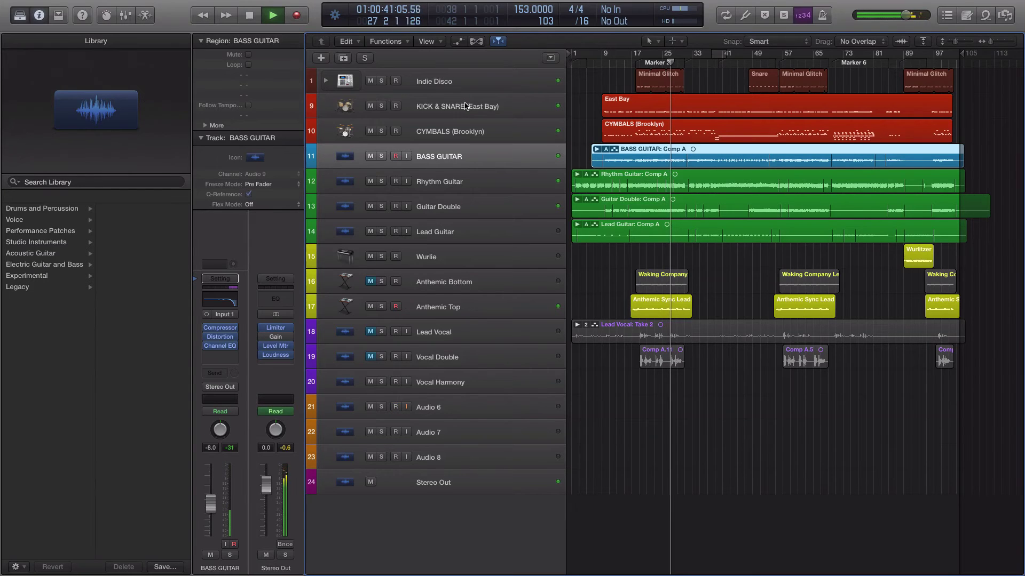
key("space")
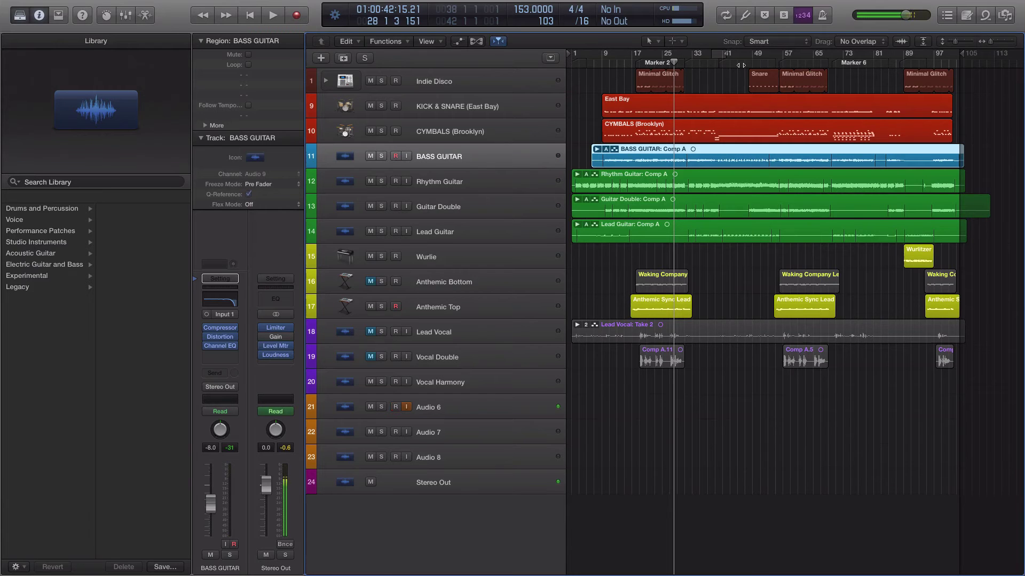
left_click(748, 64)
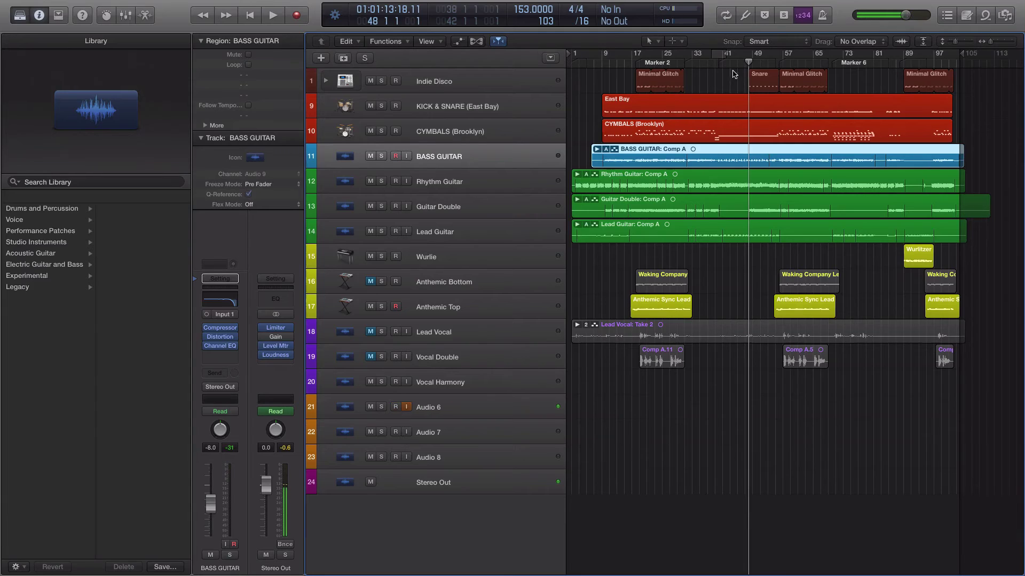
key("space")
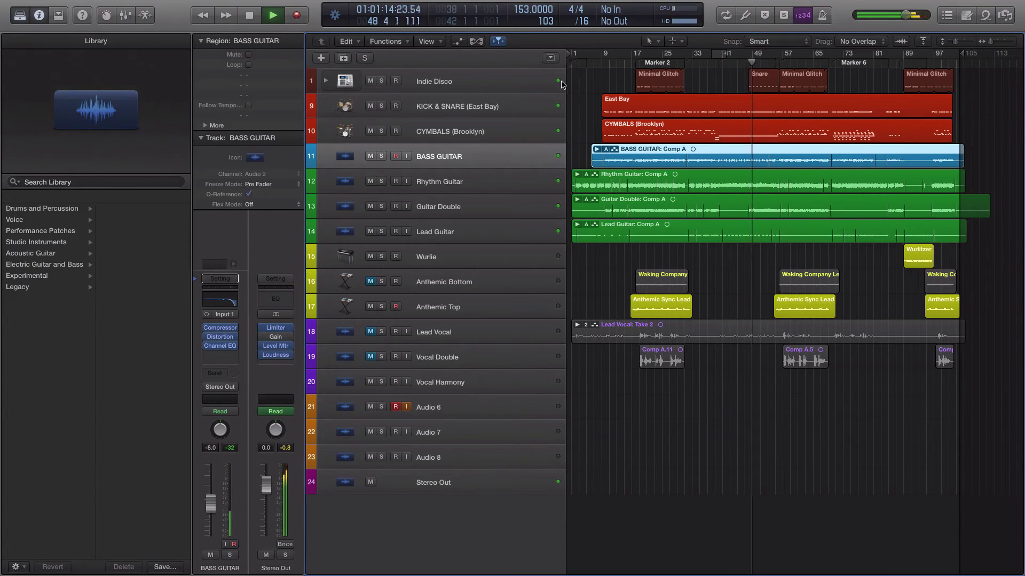
left_click(381, 80)
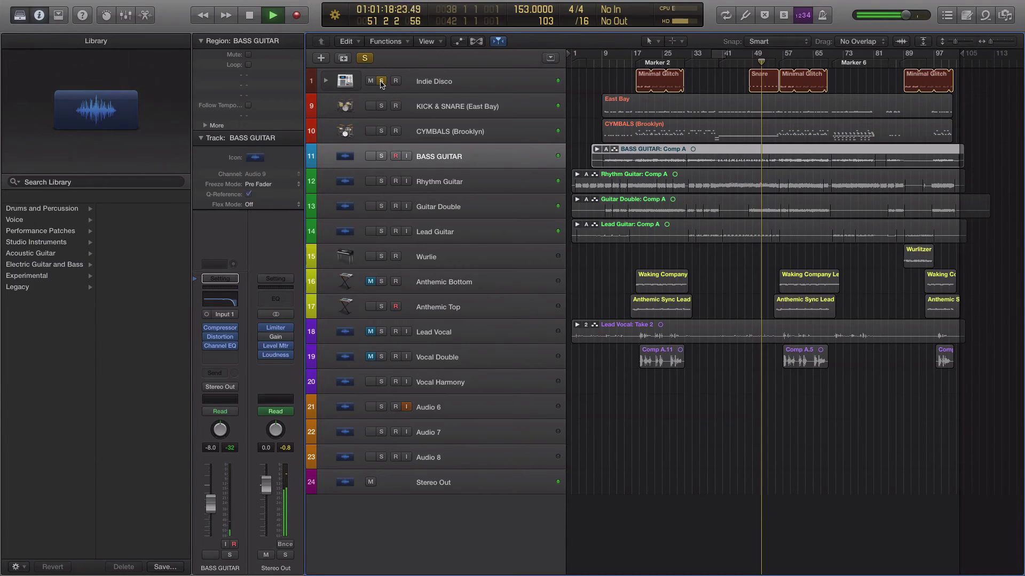
left_click(381, 81)
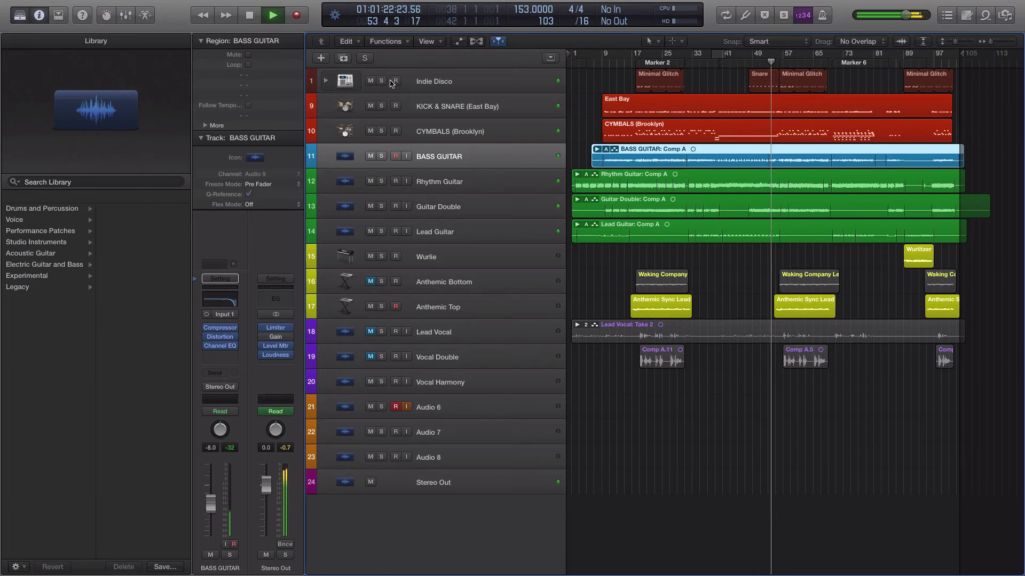
key("space")
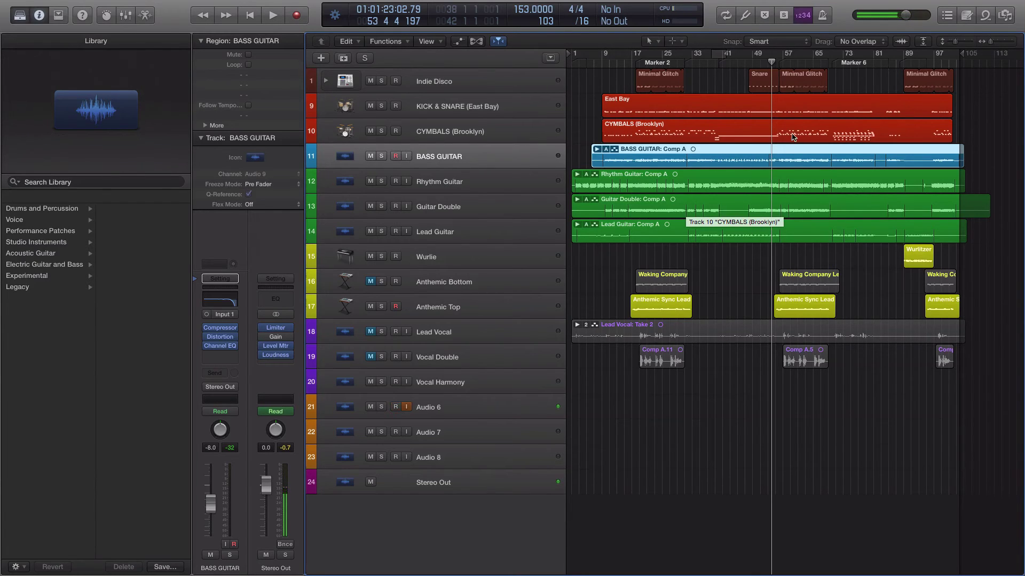
left_click(450, 137)
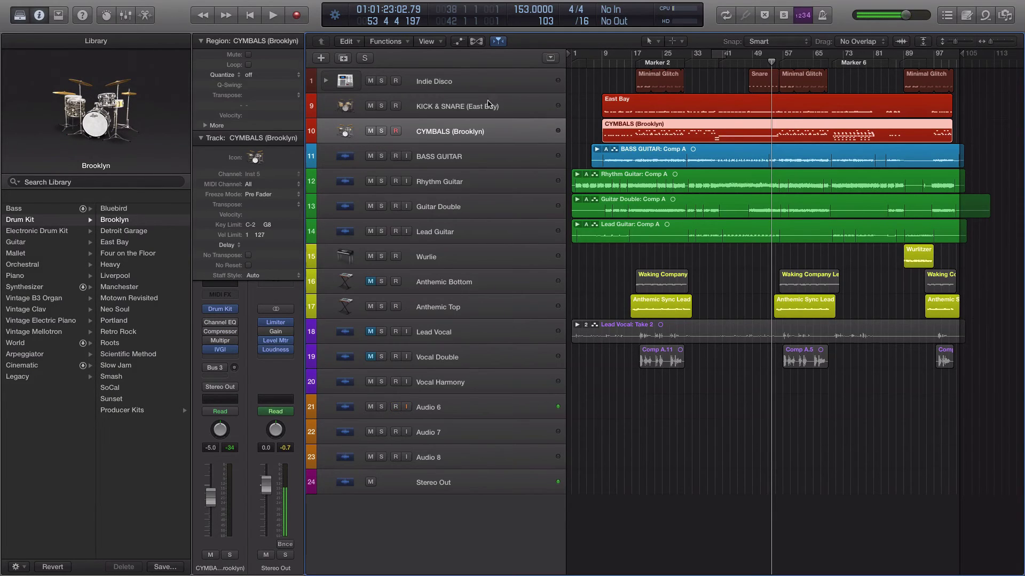
left_click(813, 105)
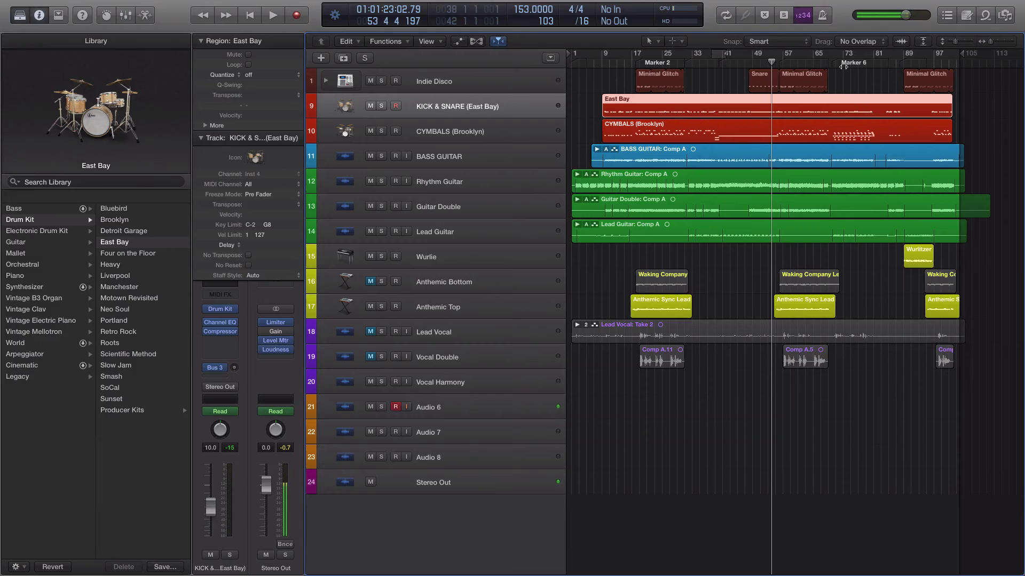
left_click(843, 62)
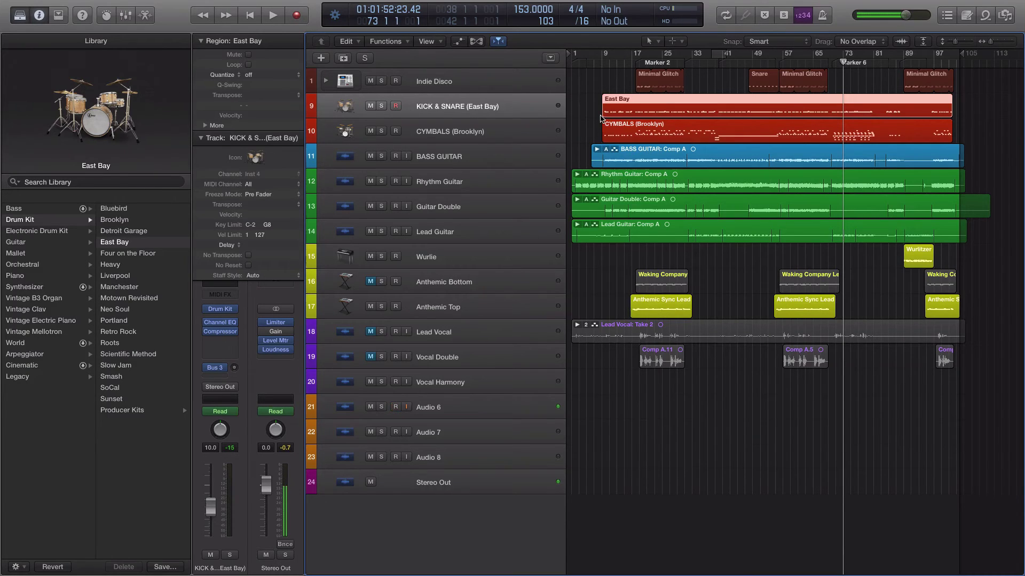
key("space")
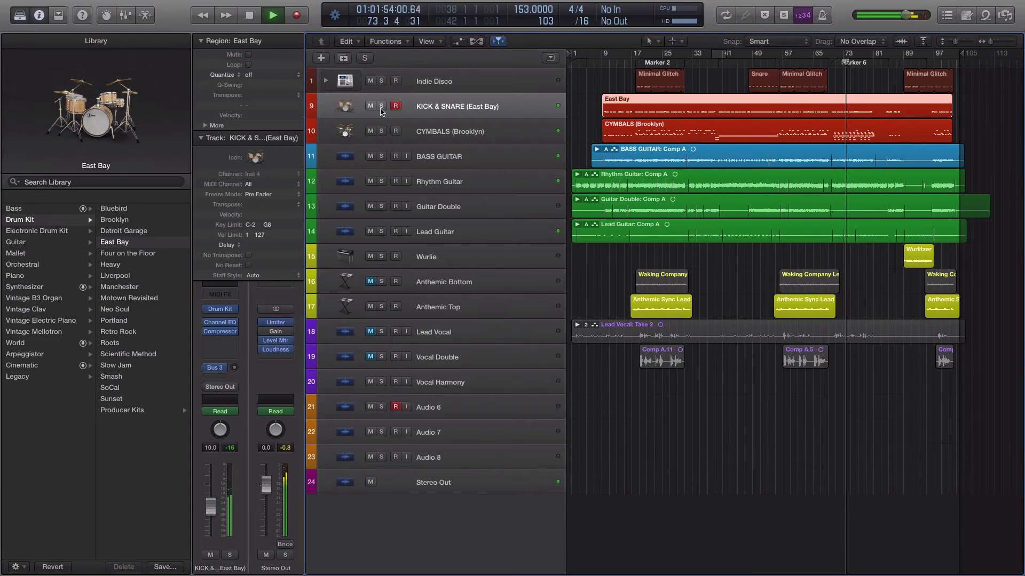
left_click(381, 107)
left_click(382, 132)
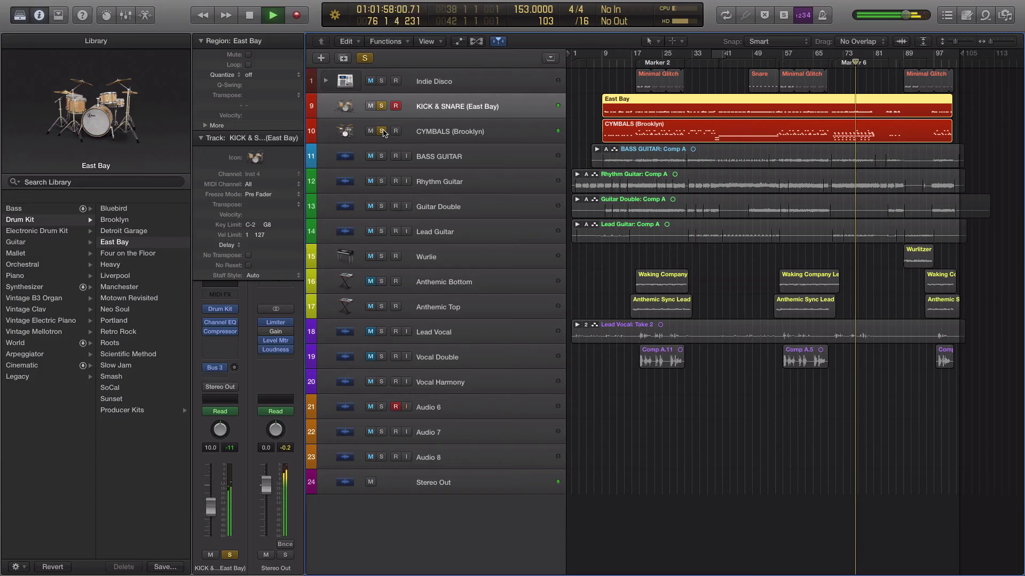
key("space")
left_click(382, 131)
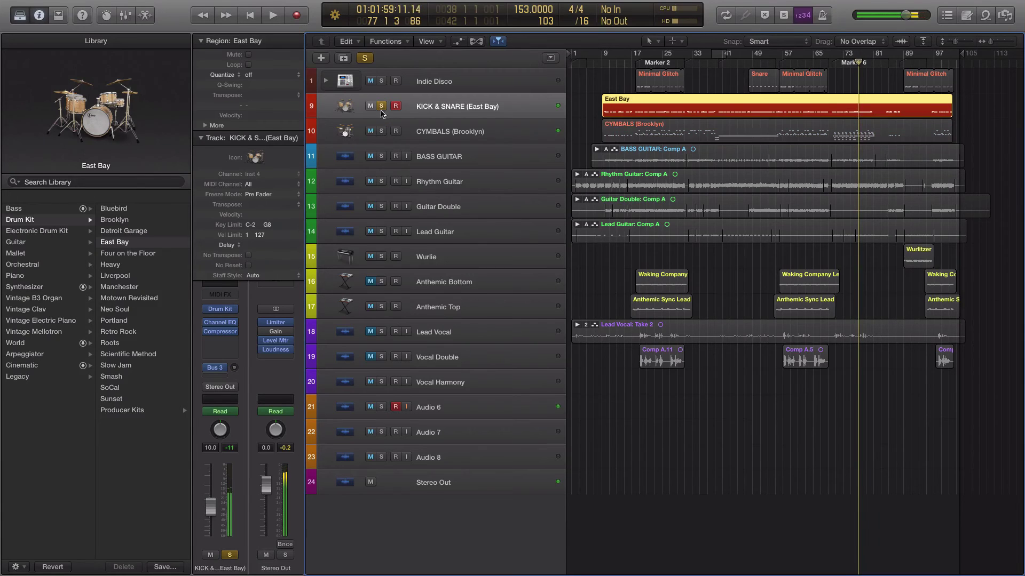
left_click(382, 107)
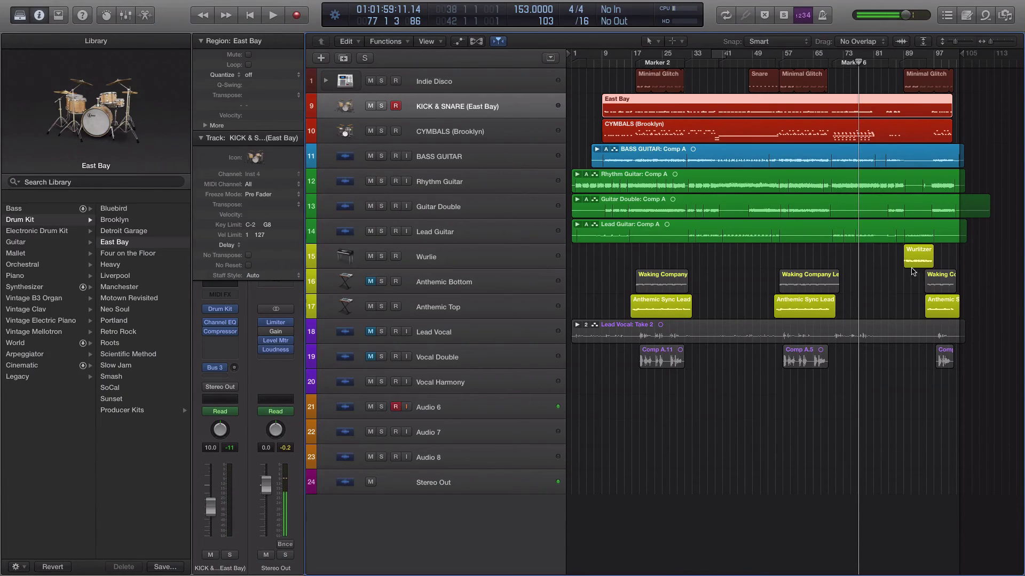
Select Anthemic Top, move to bar 23, unmute Anthemic Bottom and start playback.
left_click(429, 307)
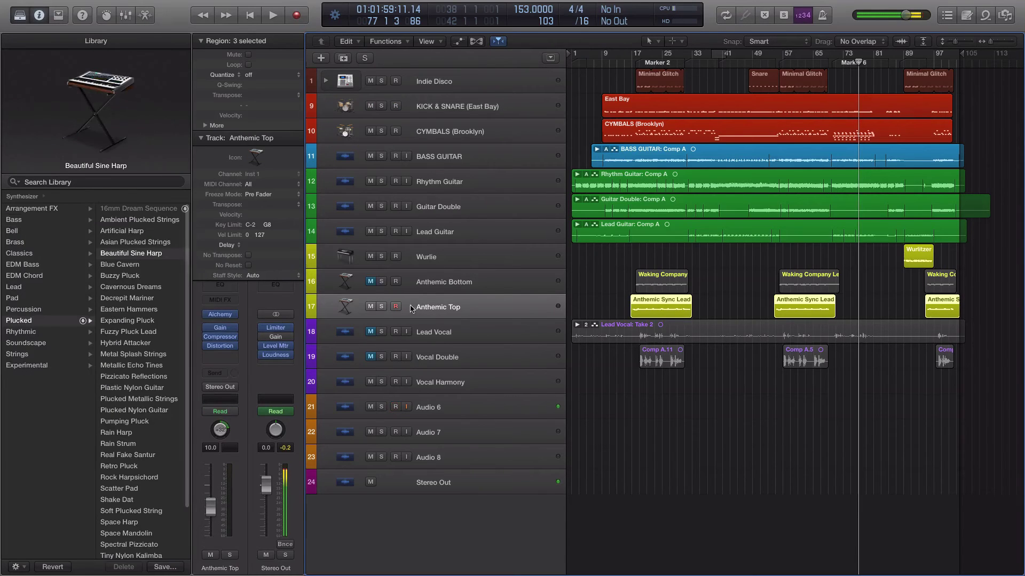
left_click(655, 66)
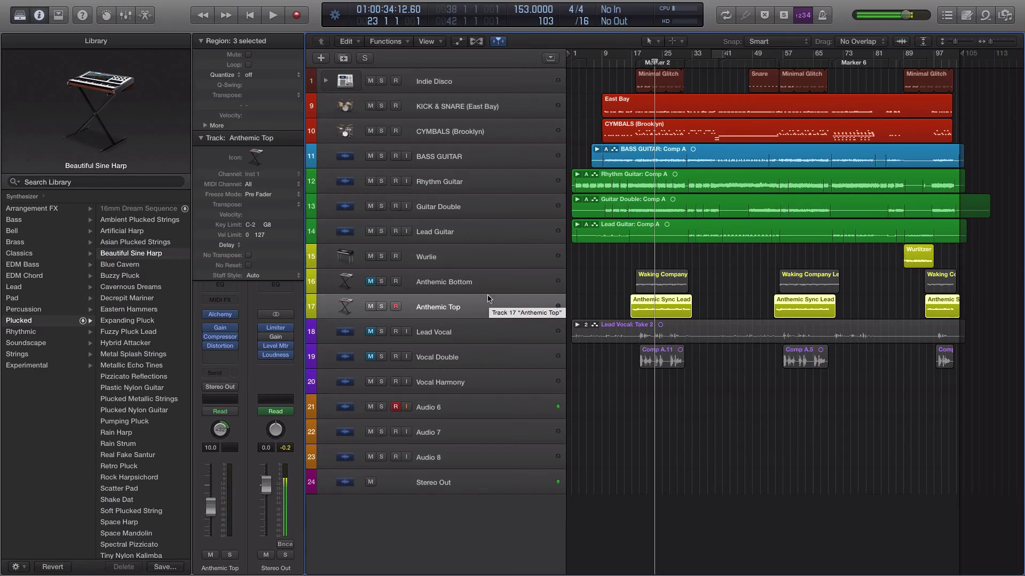
left_click(371, 283)
key("space")
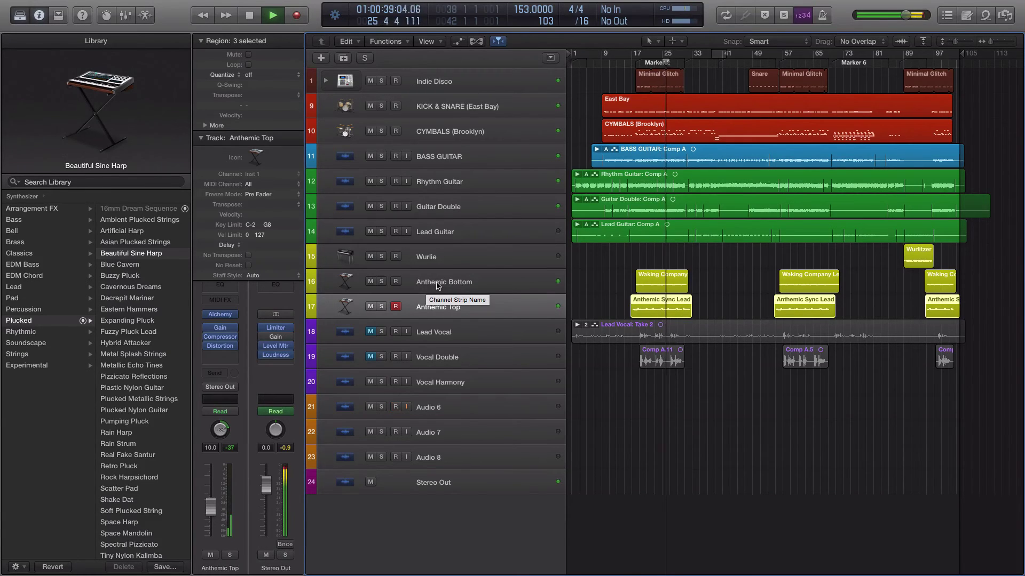
Audition both Anthemic synths soloed, unsolo them, return to Marker 2, and check each patch.
left_click(381, 282)
left_click(381, 307)
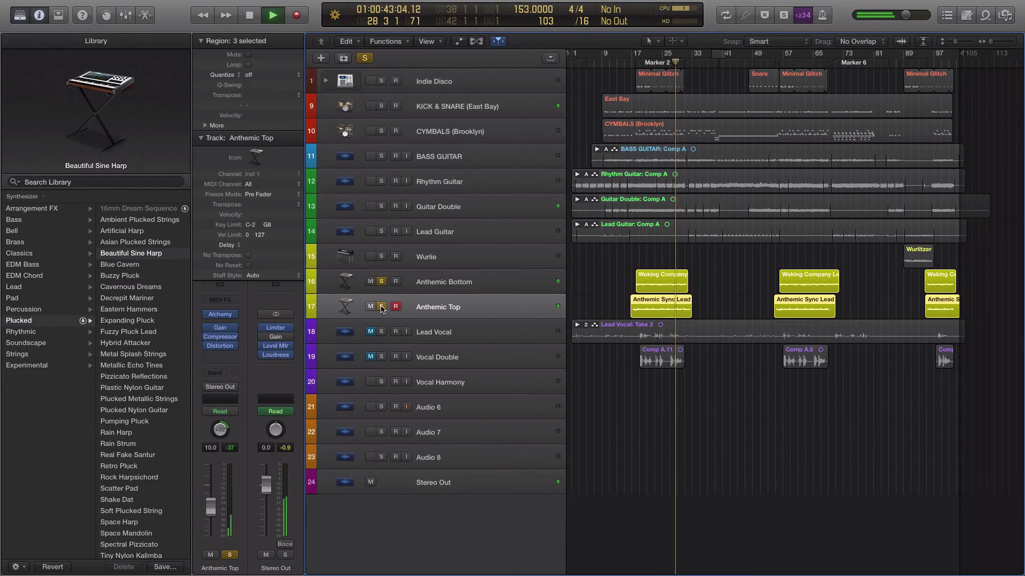
key("space")
left_click(381, 282)
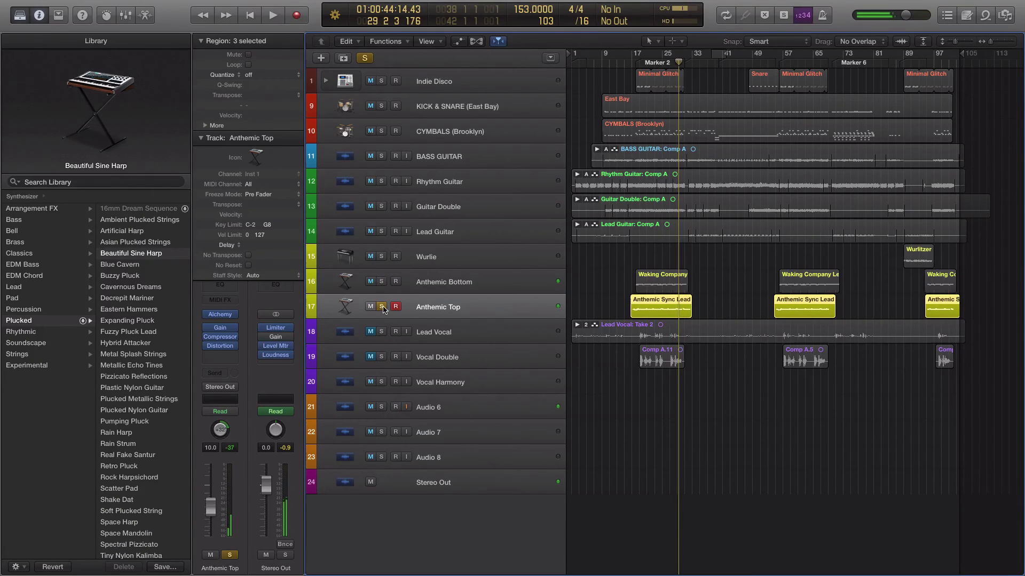
left_click(381, 307)
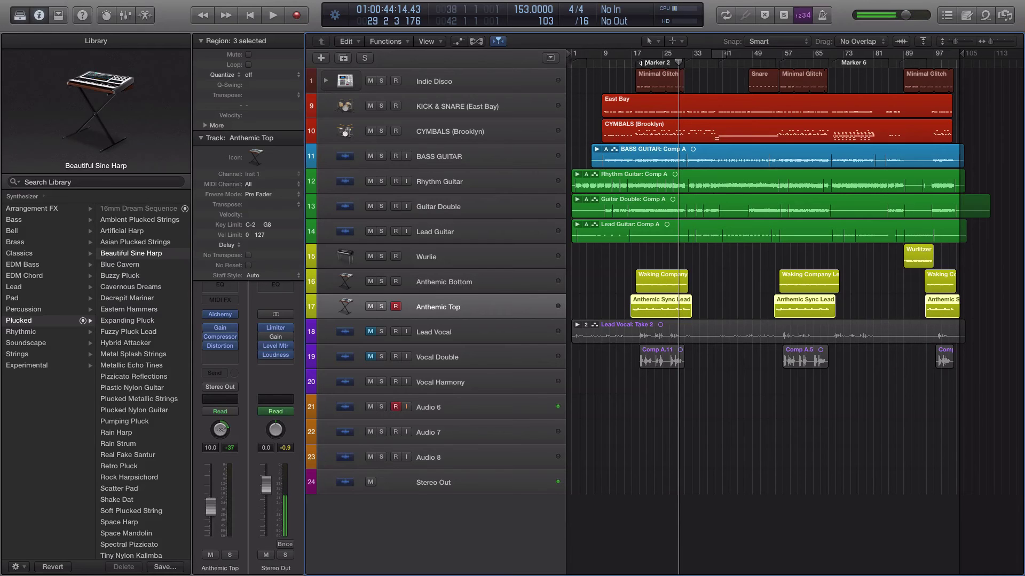
key("alt+comma")
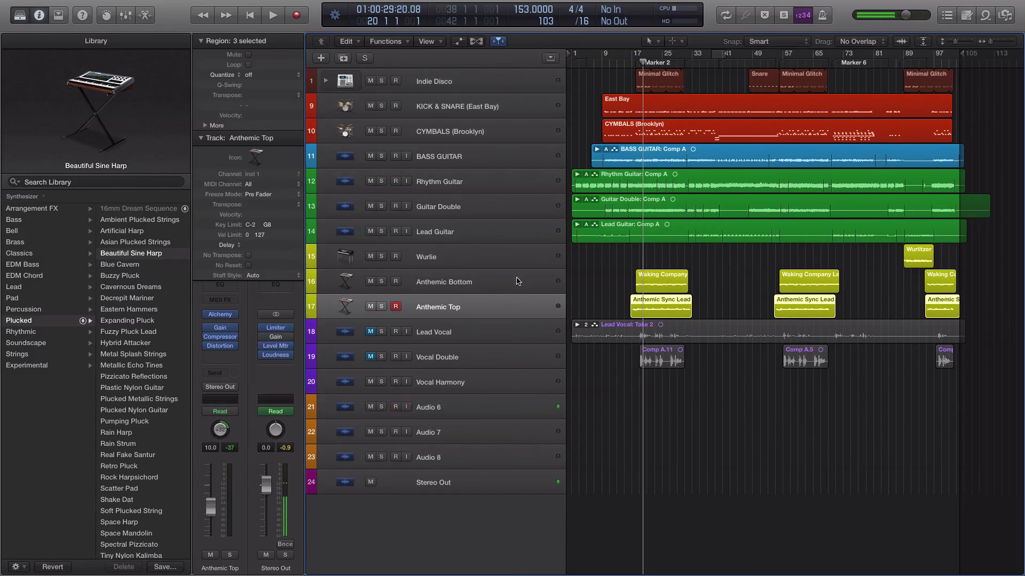
left_click(452, 282)
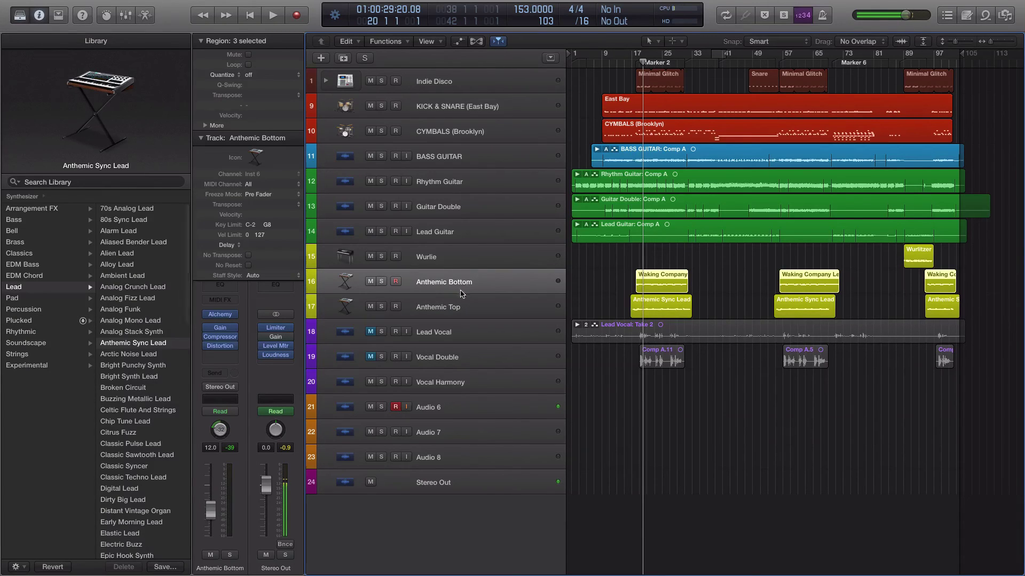
left_click(449, 311)
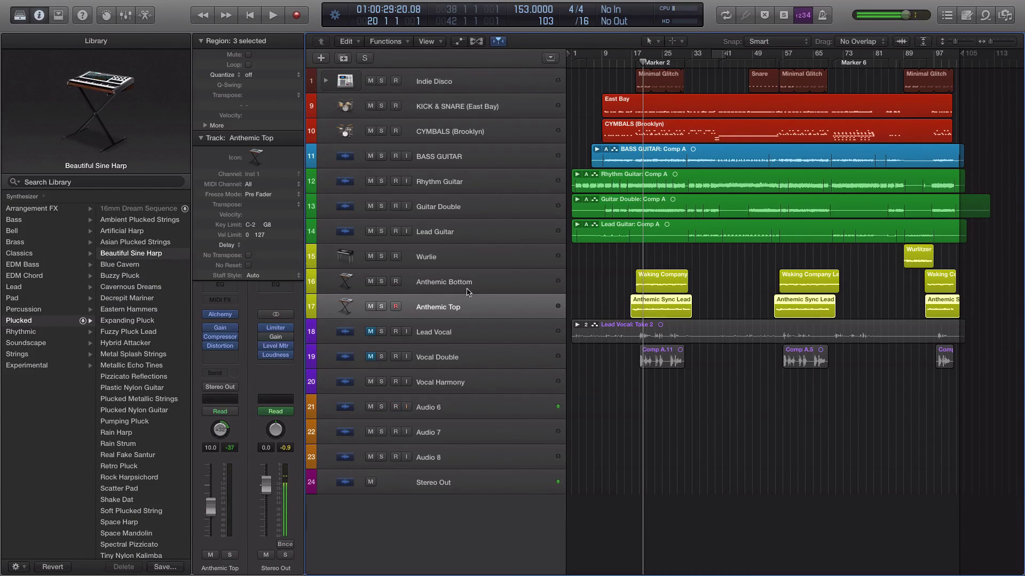
left_click(729, 393)
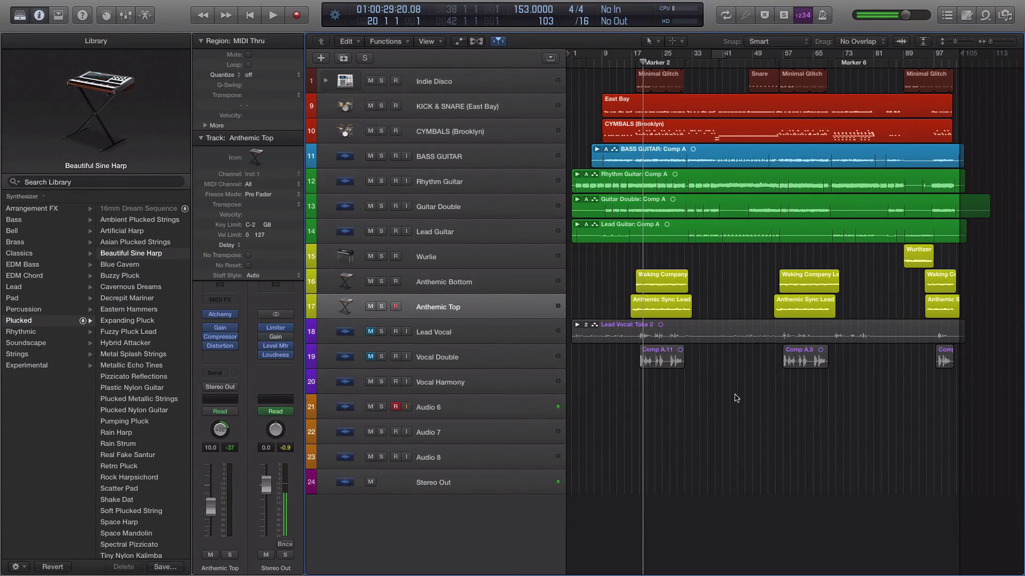